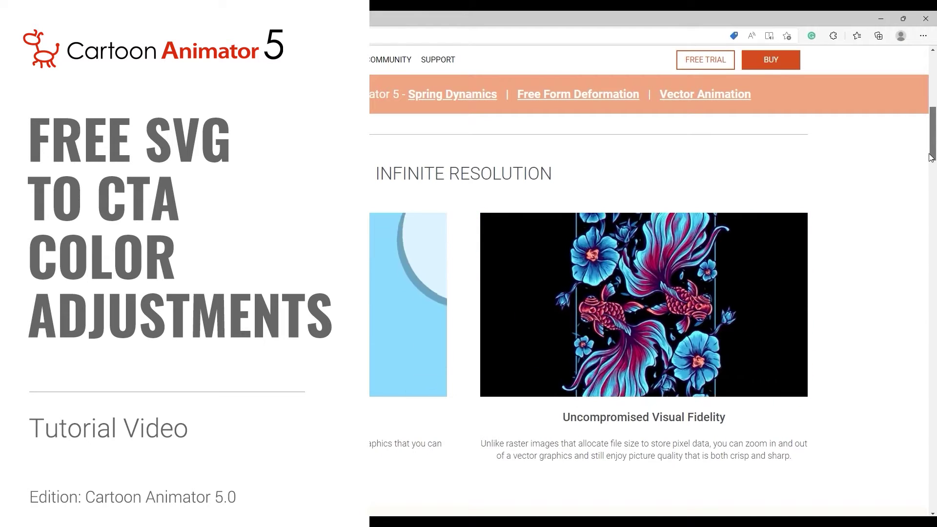
Search Google for 'free svg' and open the freesvg.org home page from the results.
left_click_drag(932, 157, 923, 271)
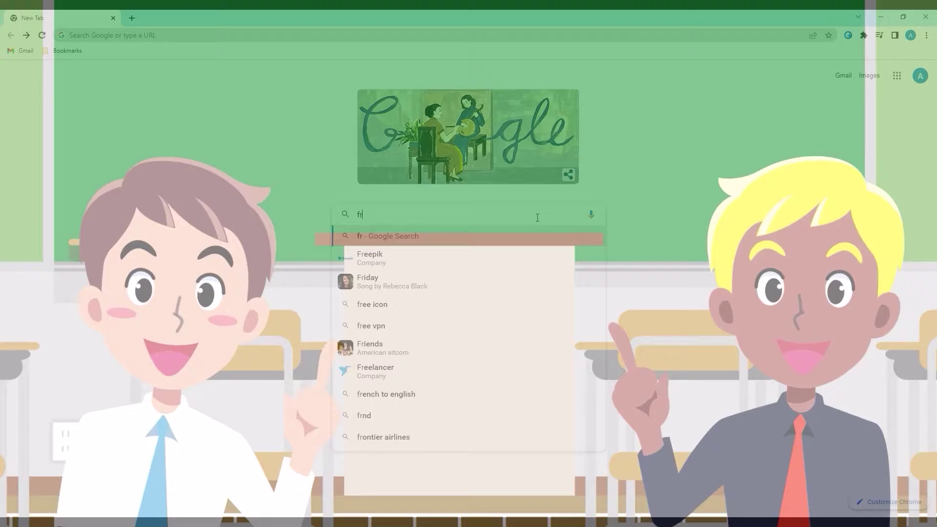
type("ee svg")
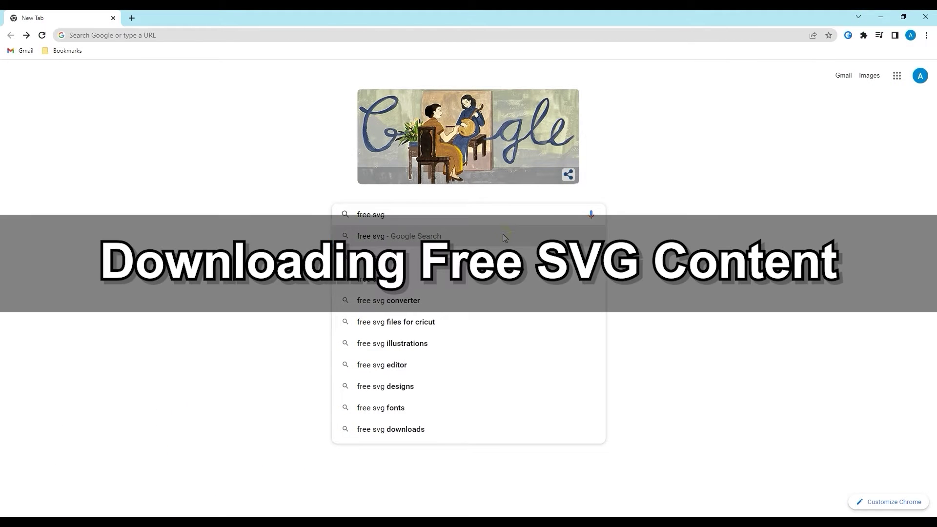
left_click(504, 238)
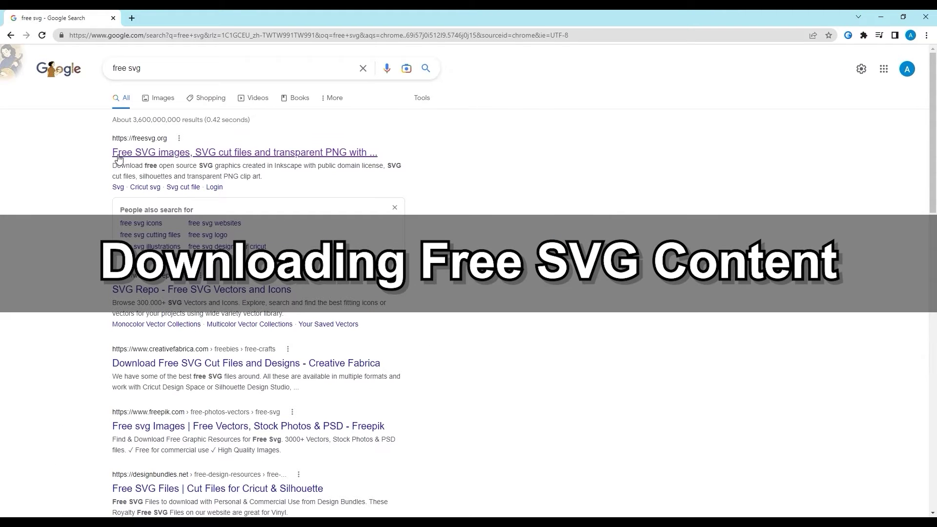
left_click(369, 153)
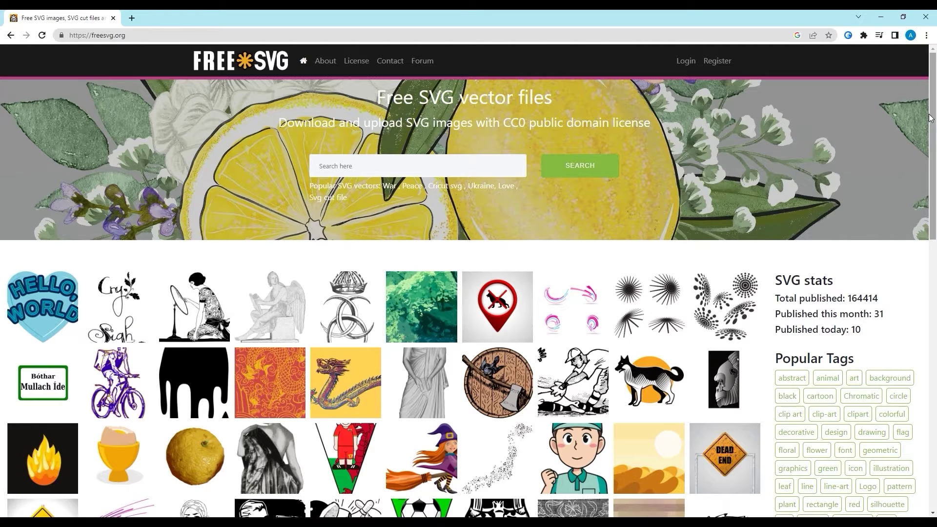
Download the finger-pointing 'Business man with advice' SVG from FreeSVG.
left_click_drag(933, 118, 927, 179)
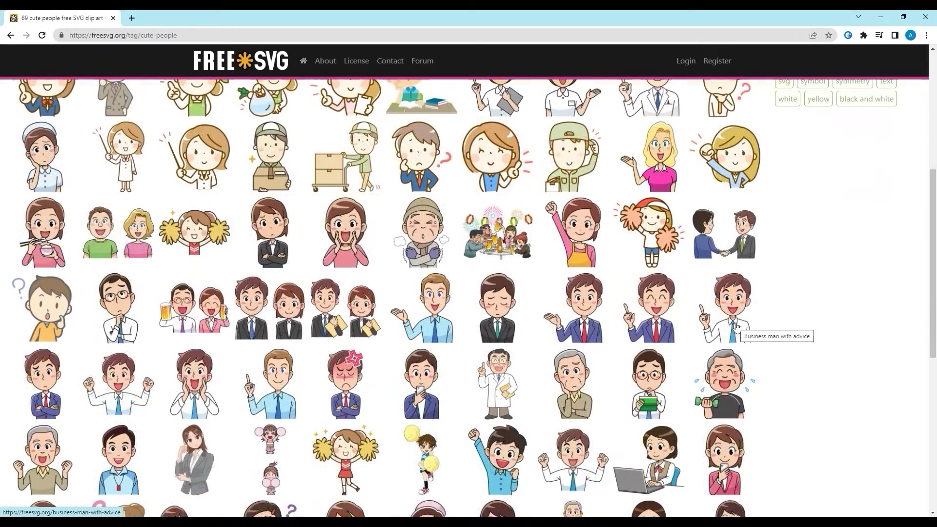
left_click(736, 331)
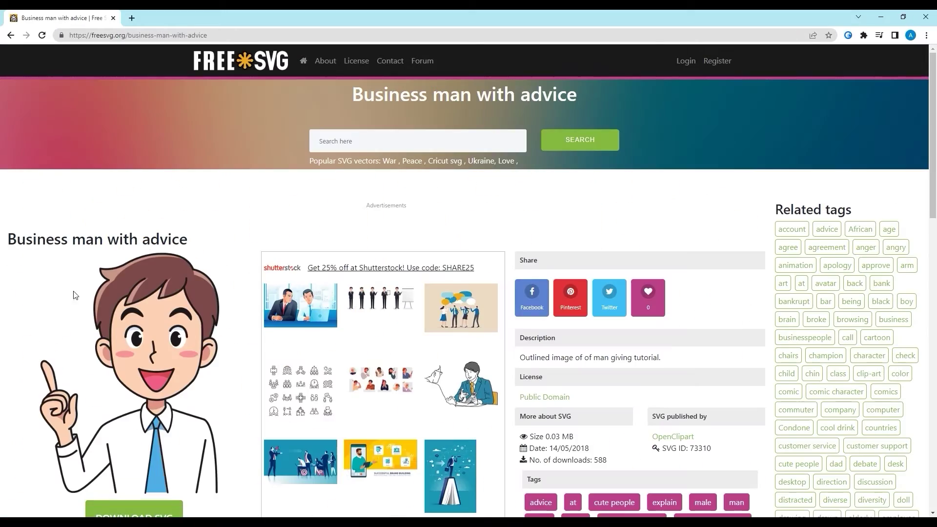
scroll(158, 296, "down", 2)
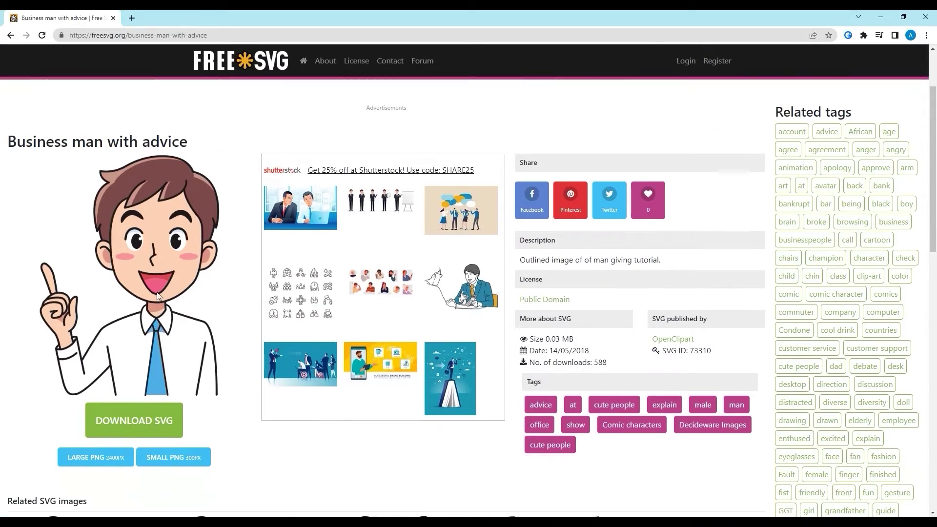
left_click(126, 433)
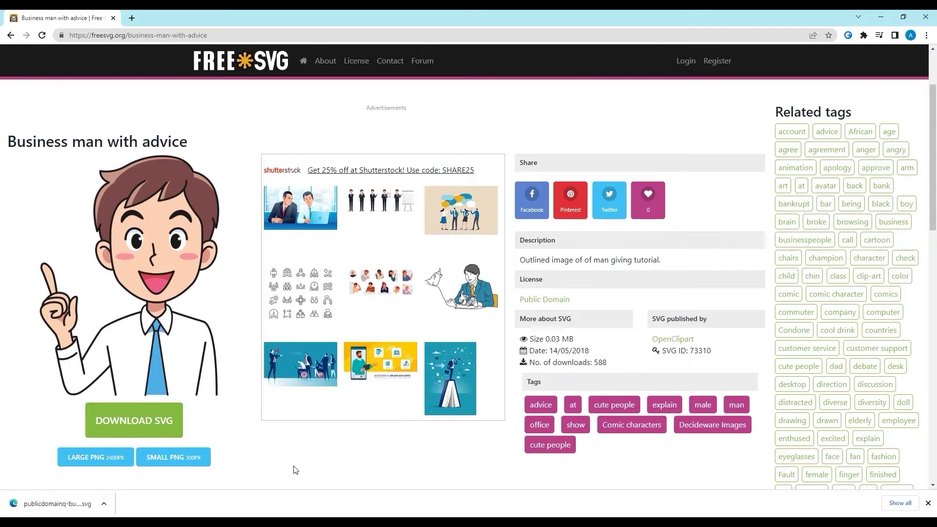
Search FreeSVG for CLASSROOM and download the 'Empty classroom' SVG.
scroll(405, 157, "up", 2)
left_click(406, 141)
type("cla")
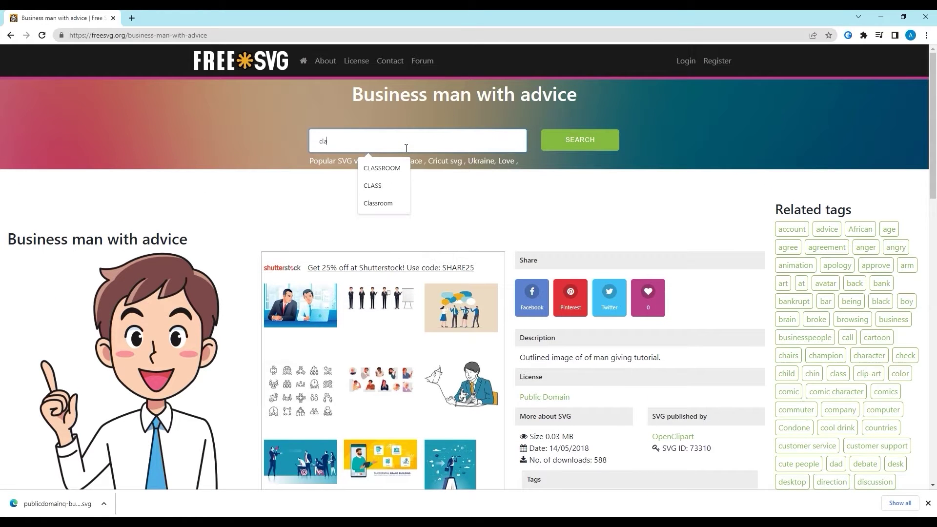
key("Down")
left_click(400, 173)
left_click(594, 147)
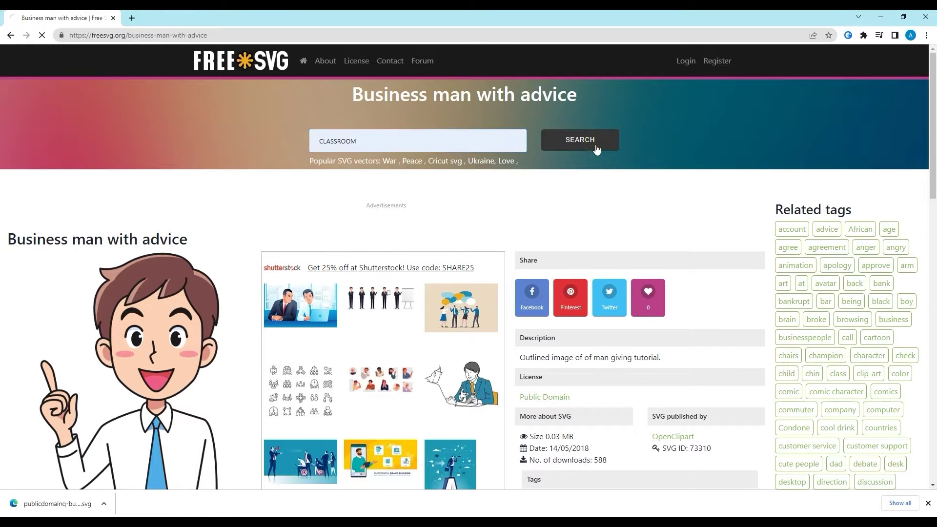
scroll(557, 162, "down", 3)
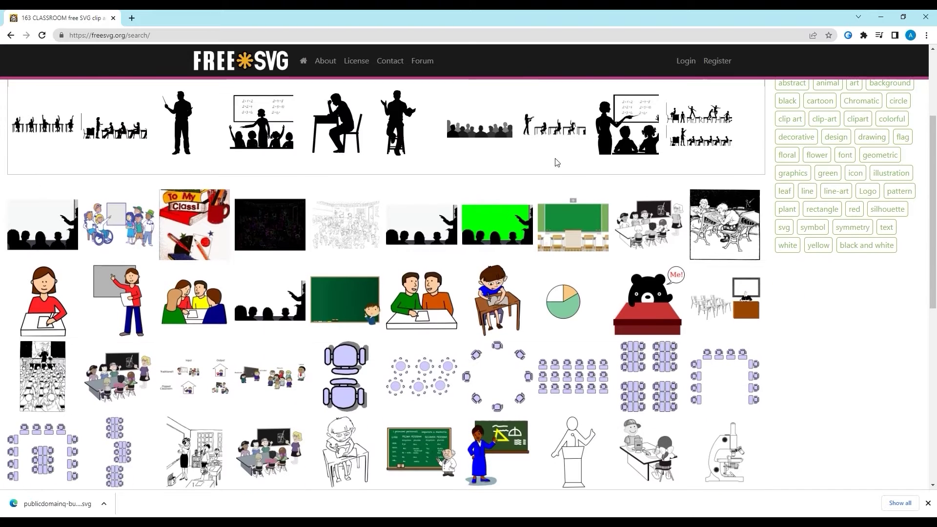
left_click(579, 245)
scroll(579, 244, "down", 1)
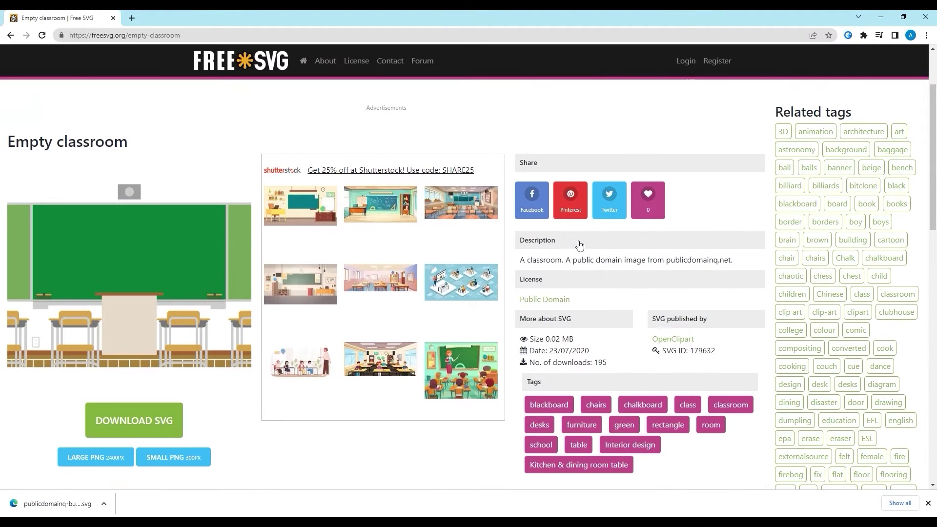
left_click(141, 423)
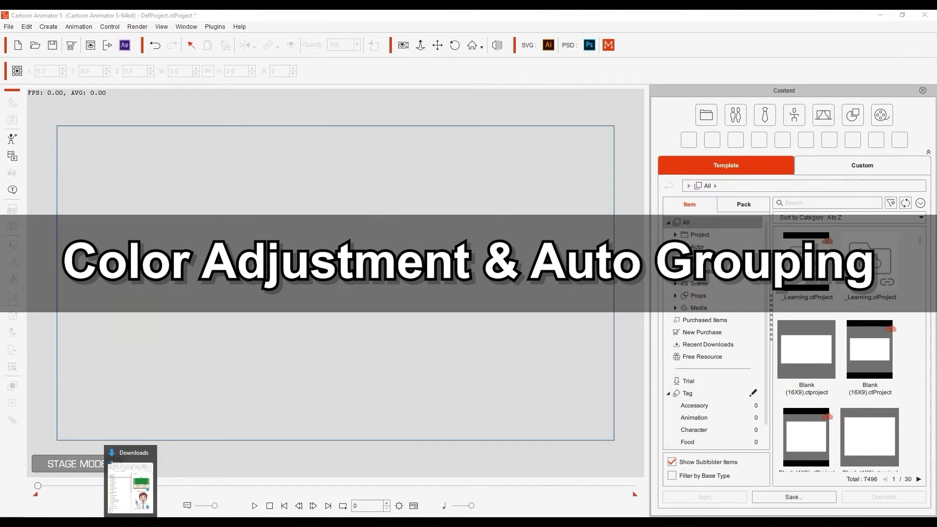
Import the downloaded classroom SVG as a scene, moved up and enlarged to fill the stage width.
left_click(133, 476)
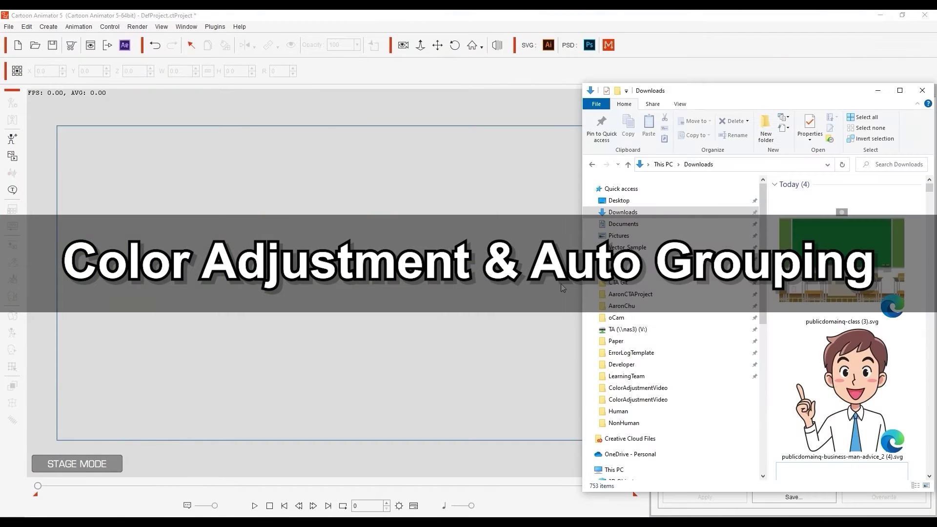
left_click(840, 293)
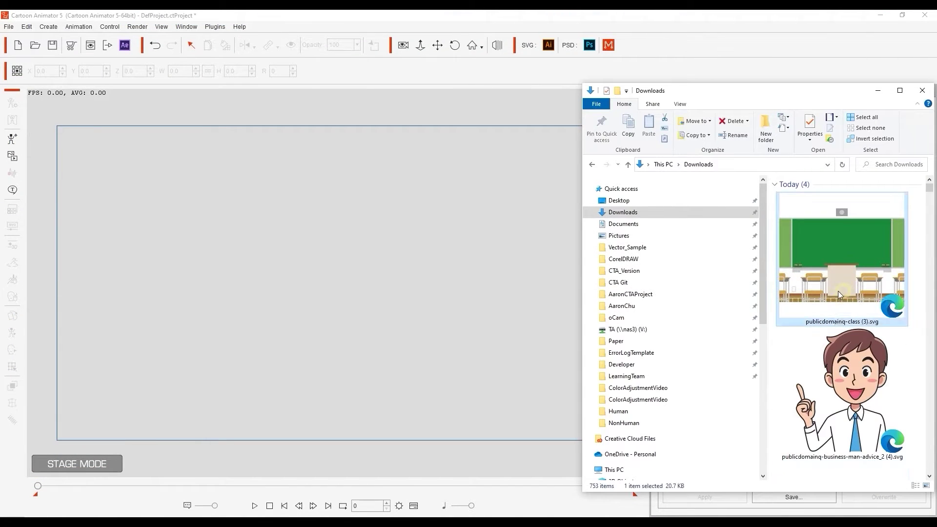
left_click_drag(839, 290, 389, 309)
left_click(473, 287)
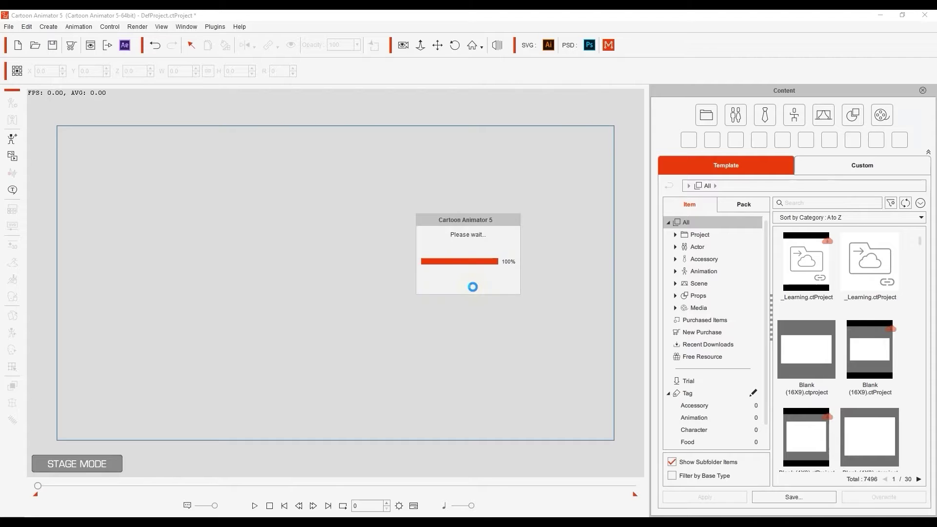
left_click_drag(344, 374, 344, 258)
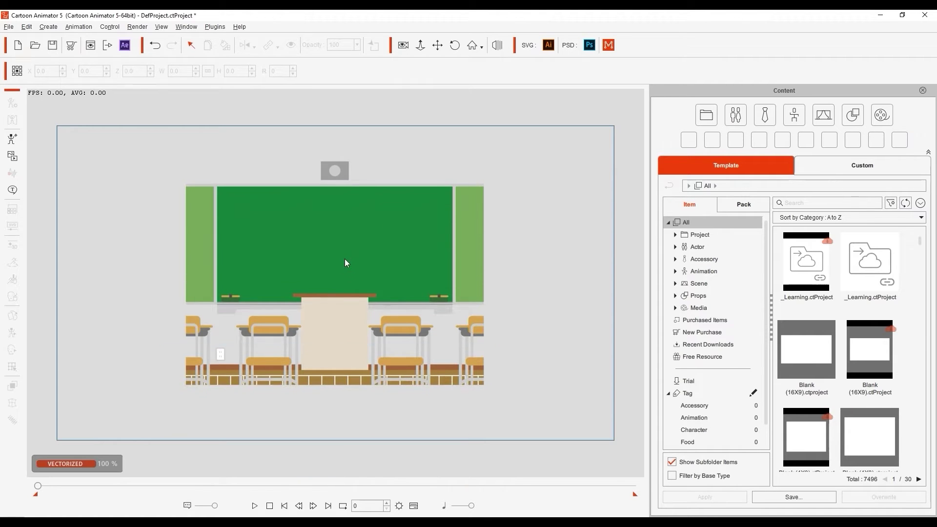
left_click(336, 282)
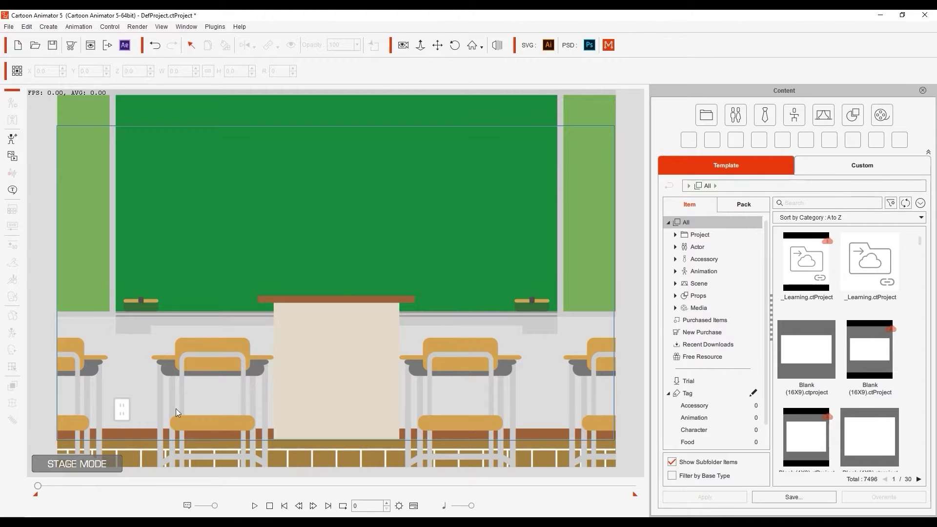
key("alt+Tab")
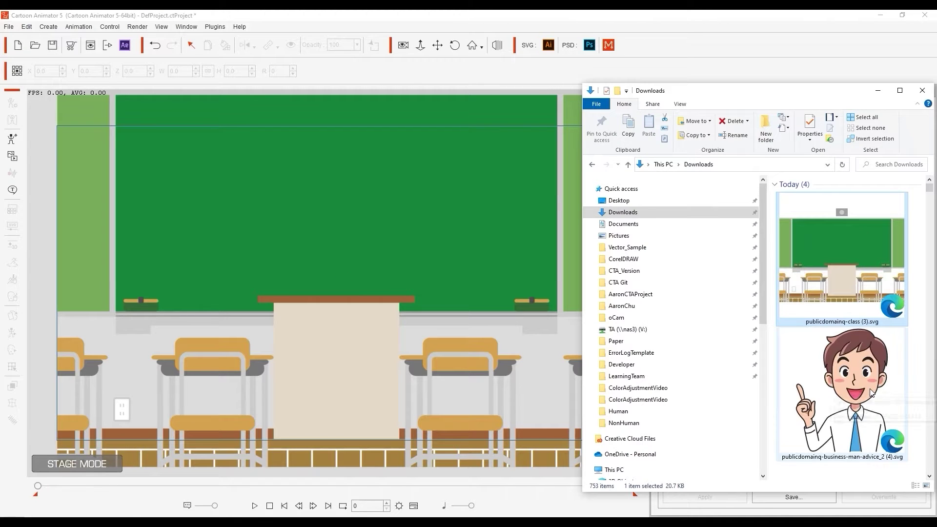
Import the businessman SVG as a Bone Actor and bring up SVG Color Adjustment.
left_click_drag(872, 393, 390, 317)
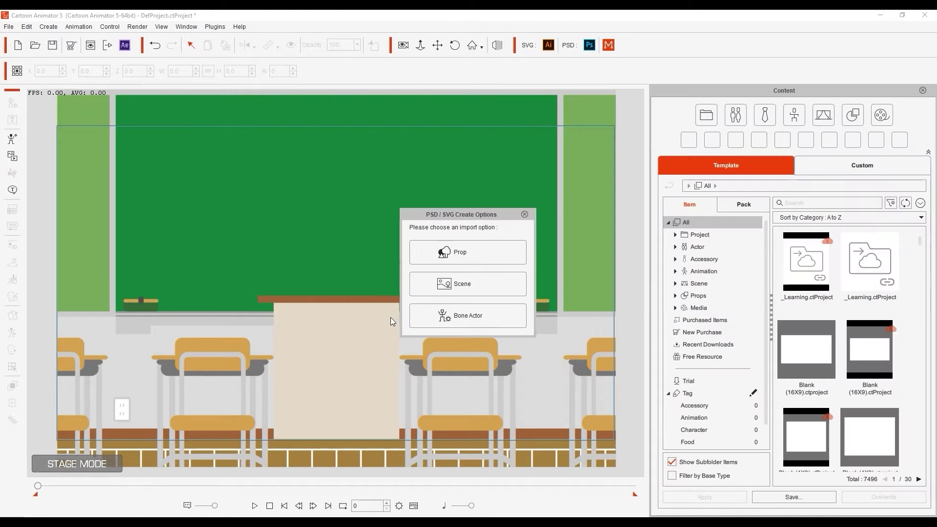
left_click(487, 315)
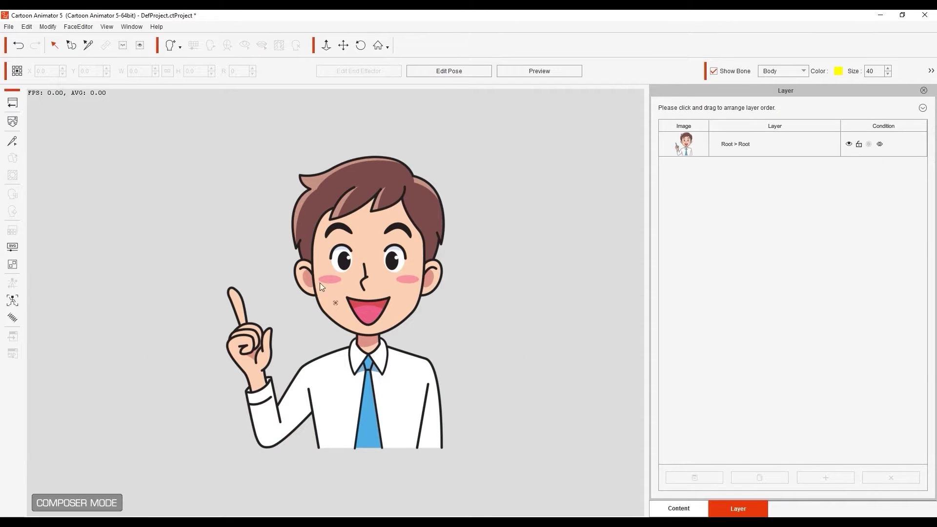
left_click(8, 249)
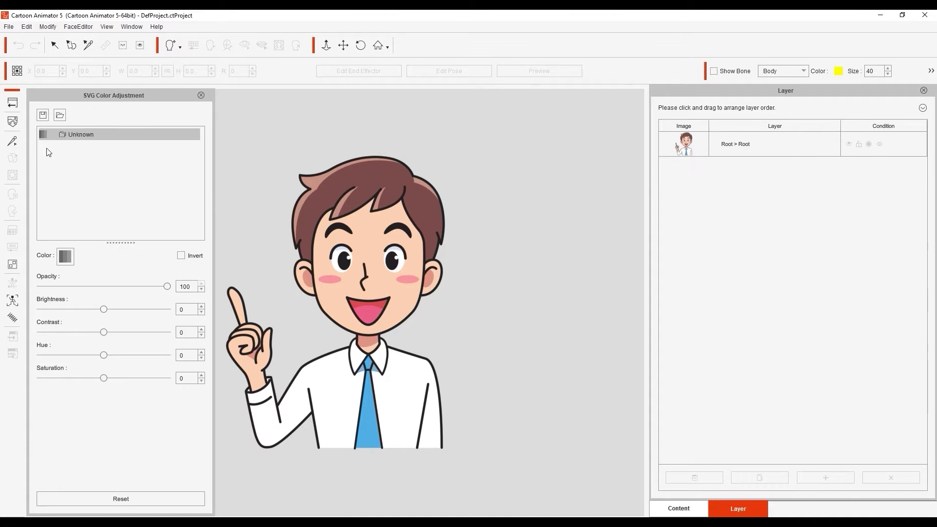
Try a brightness change, then reset all colour adjustments to 0 and close the panel.
left_click_drag(105, 309, 39, 379)
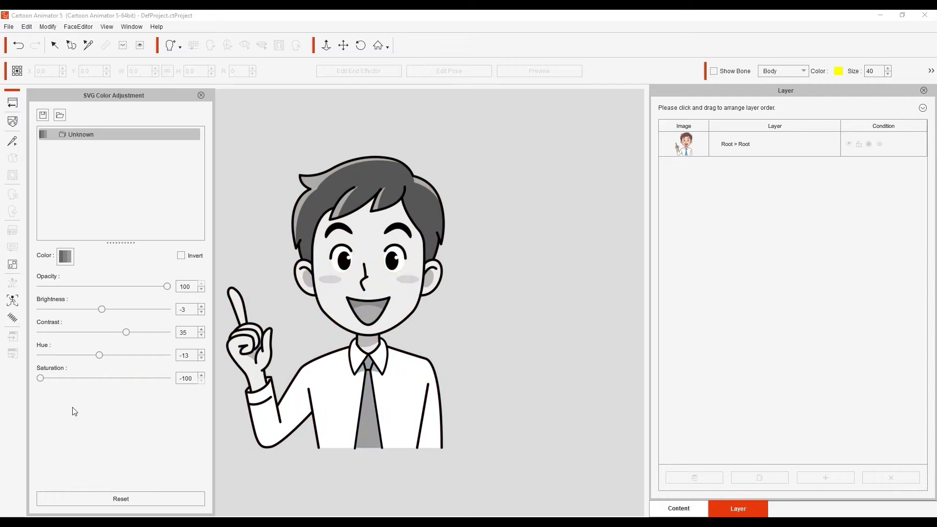
left_click(126, 498)
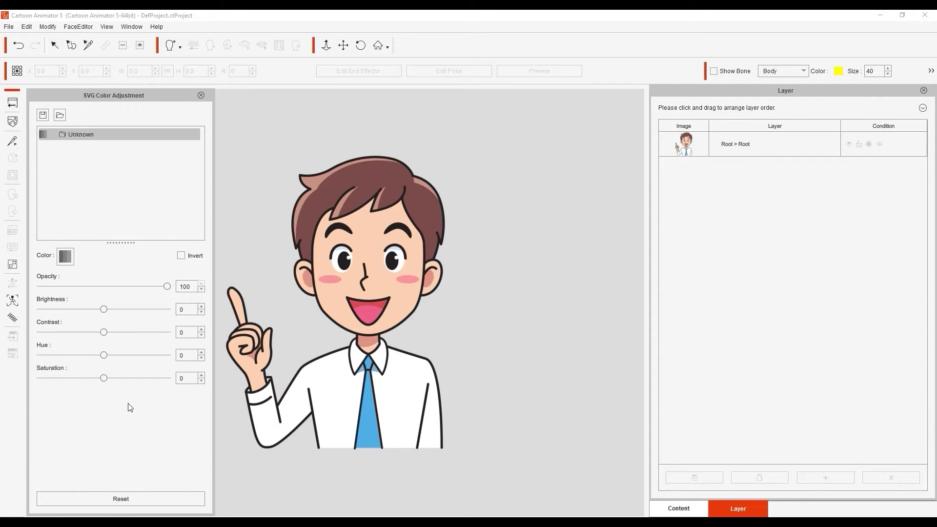
key("Escape")
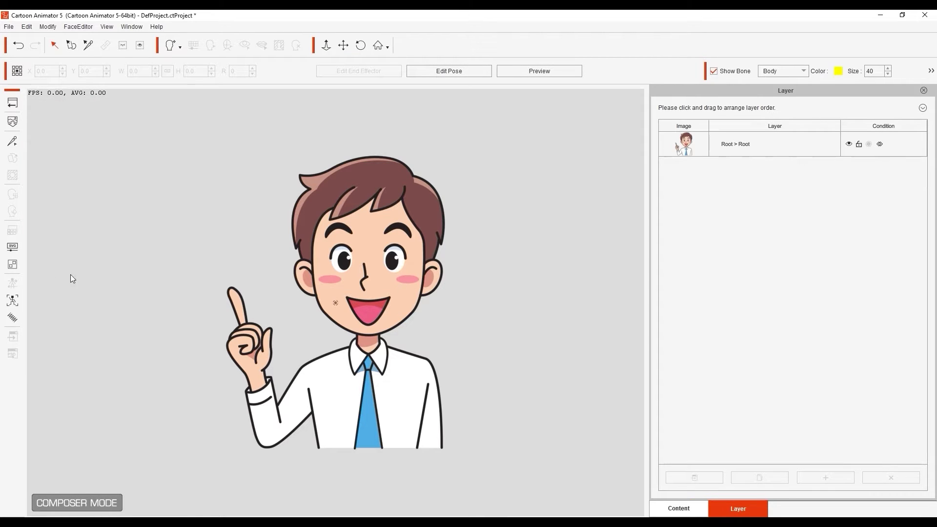
Run Auto Color Group with Group by Color, producing Group(0) through Group(11).
left_click(13, 270)
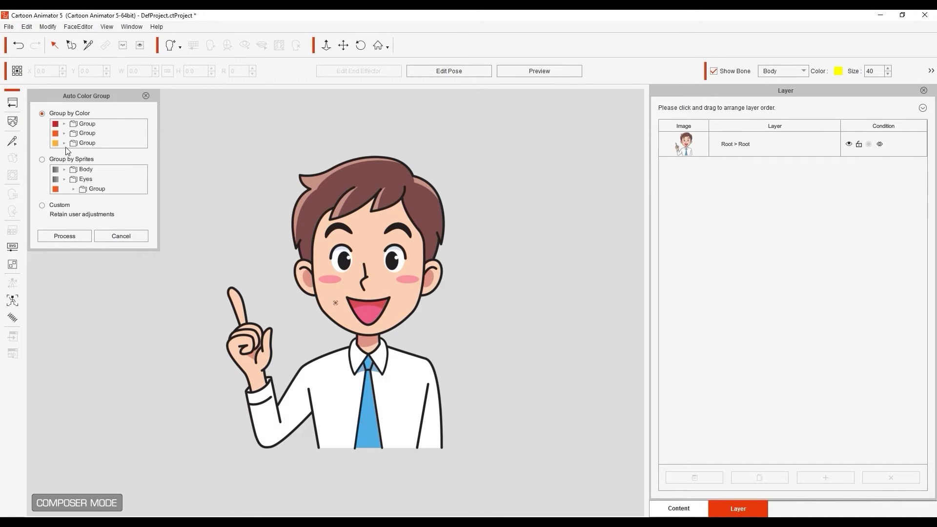
left_click(81, 238)
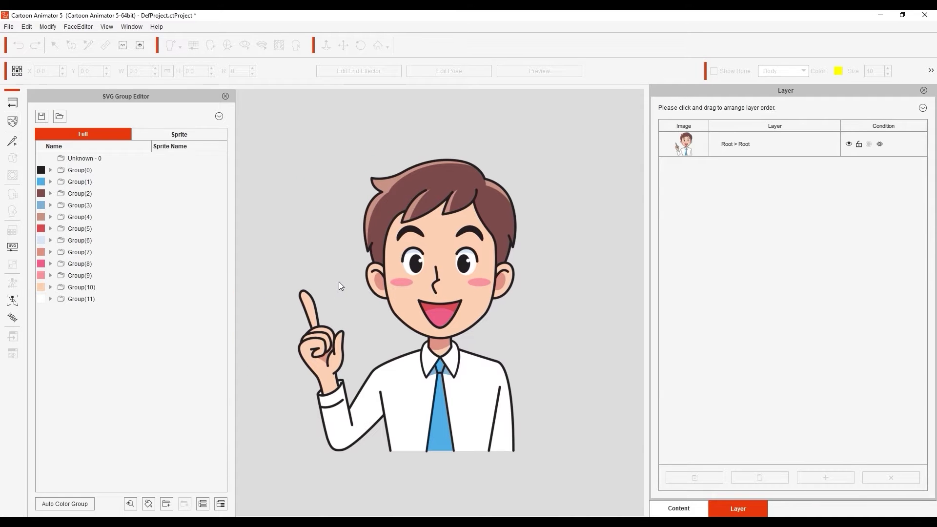
Preview each Group(10) skin path, Root-path16:0 through Root-path36:0, then return to Composer Mode.
left_click(401, 302)
left_click(87, 288)
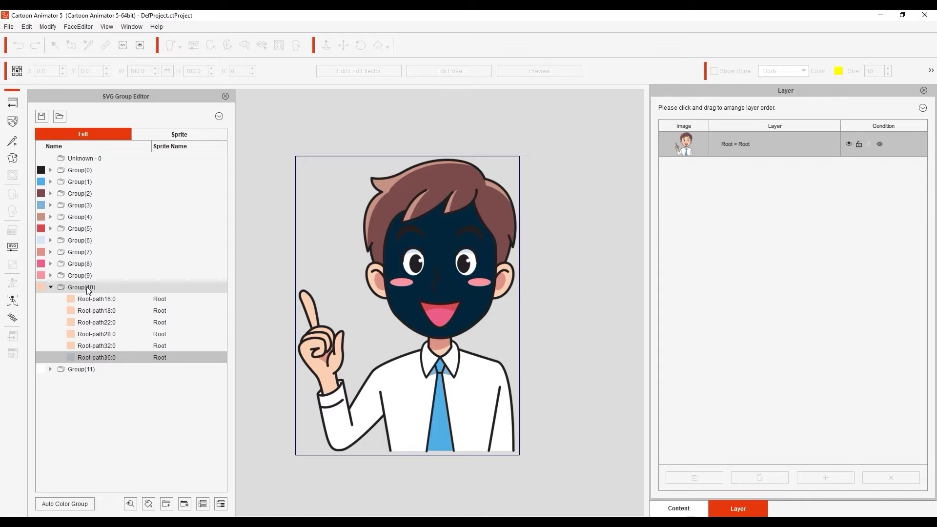
left_click(121, 300)
left_click(122, 312)
left_click(121, 321)
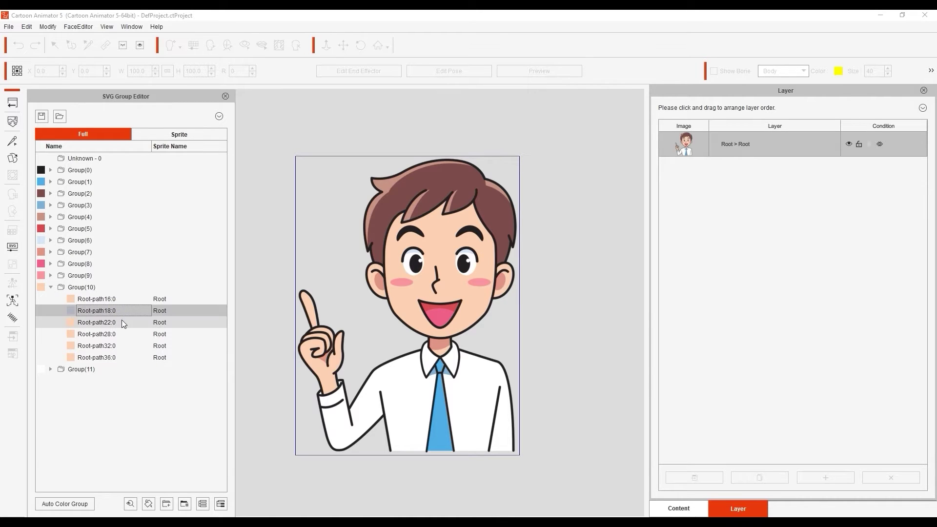
left_click(128, 335)
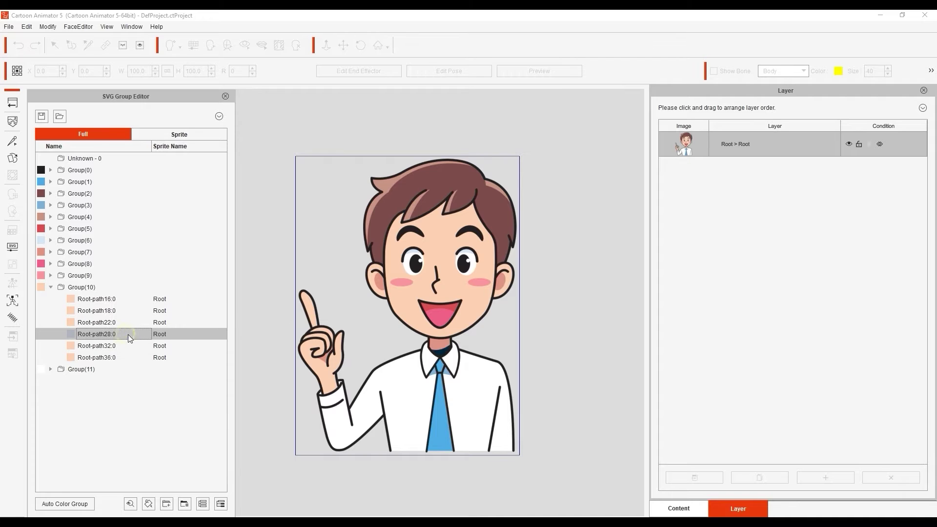
left_click(118, 346)
left_click(122, 358)
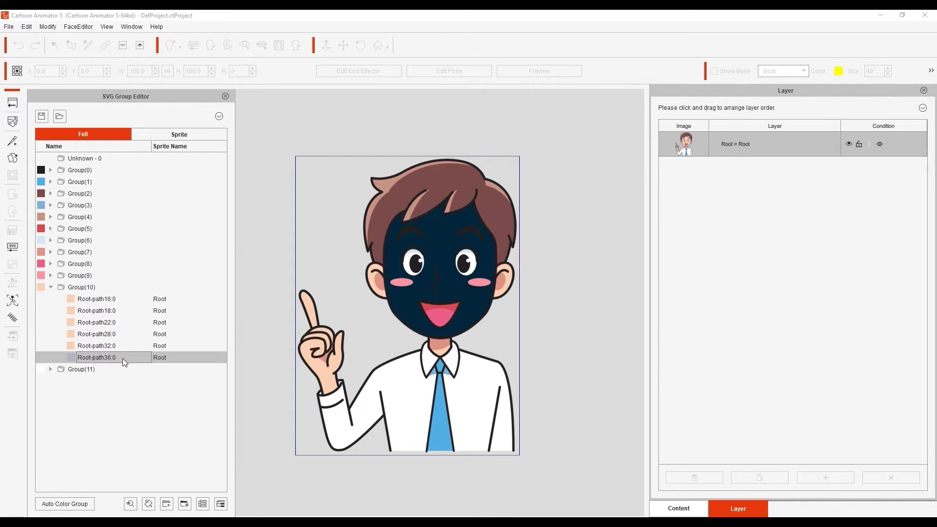
left_click(51, 287)
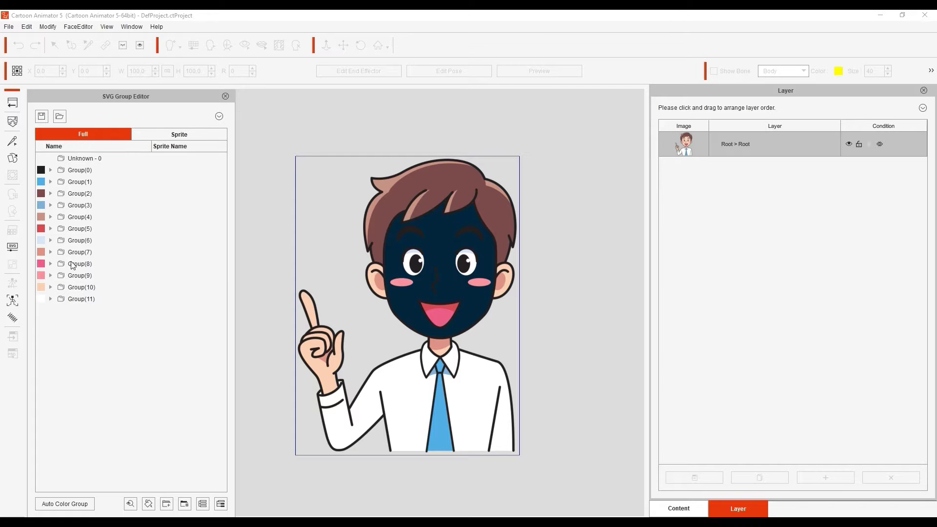
left_click(225, 96)
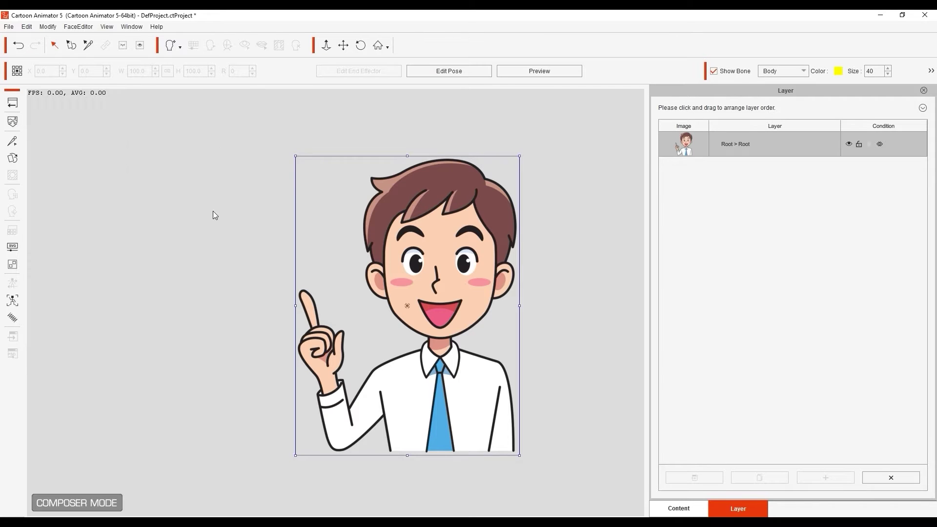
Recolour the Group(10) skin to a lighter pink and raise its brightness to 13.
left_click(15, 250)
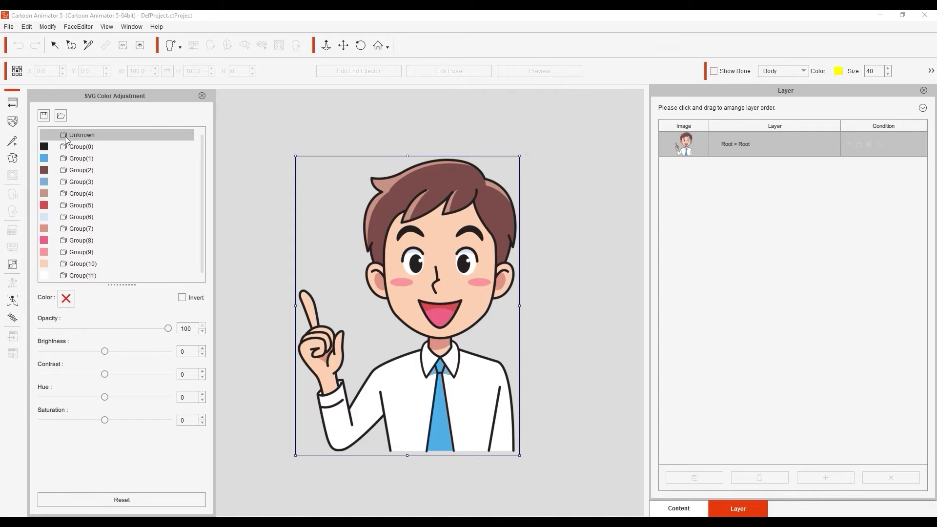
left_click(47, 261)
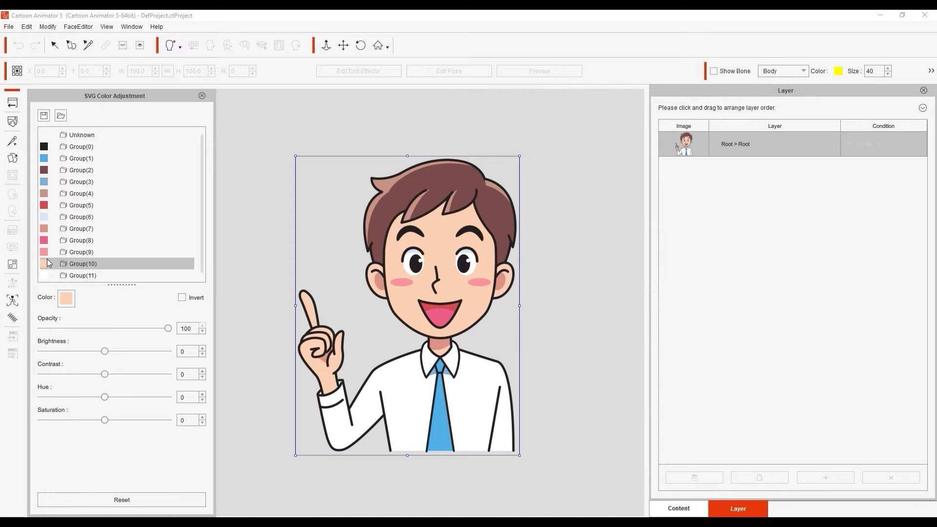
left_click(65, 300)
left_click_drag(404, 161, 678, 185)
left_click(825, 269)
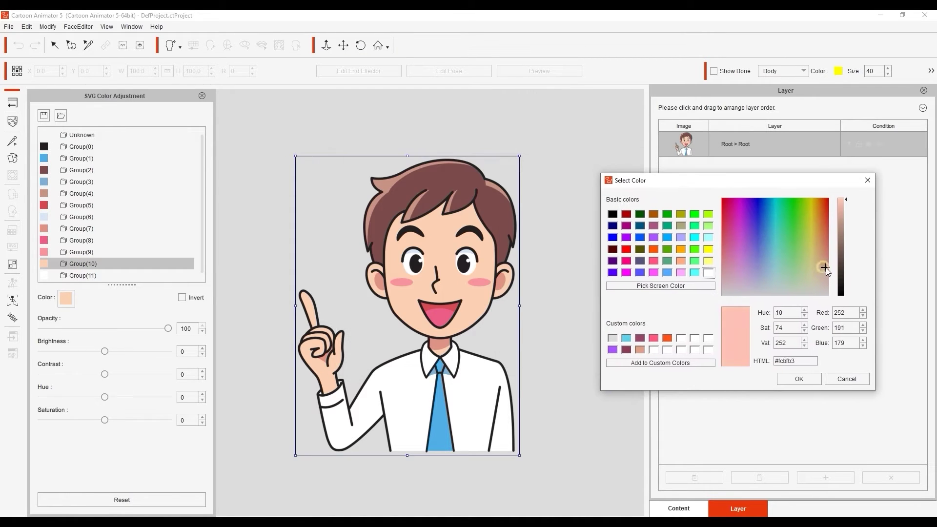
left_click(804, 380)
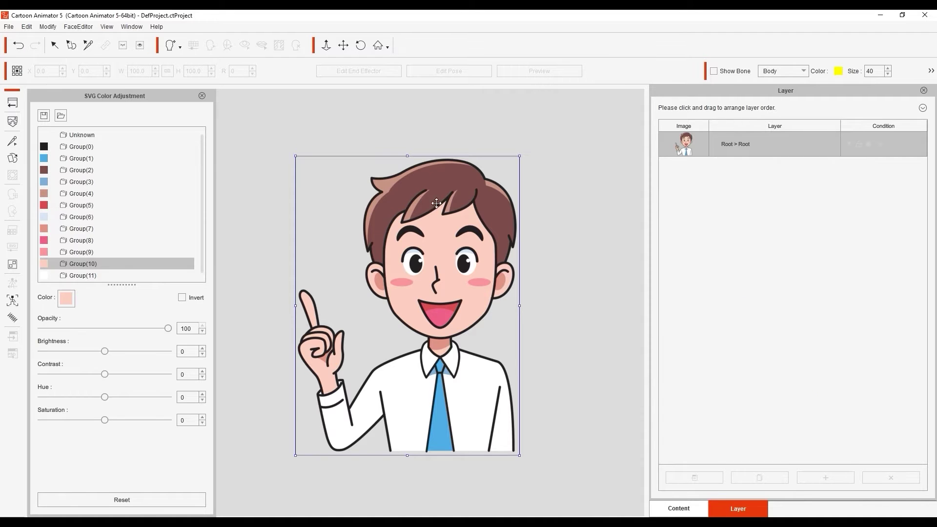
left_click_drag(103, 352, 109, 378)
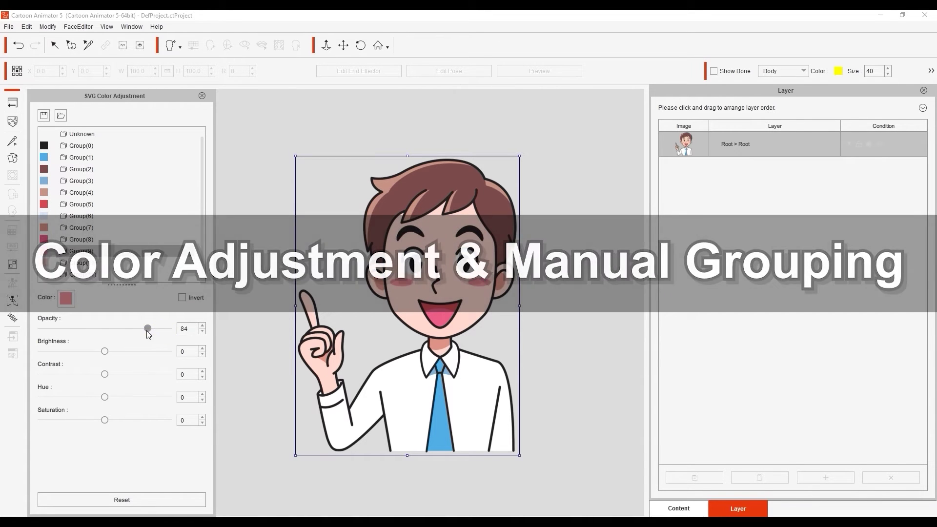
Set Group(9) cheek blush opacity to 0, then reopen the SVG Group Editor.
left_click_drag(147, 334, 41, 334)
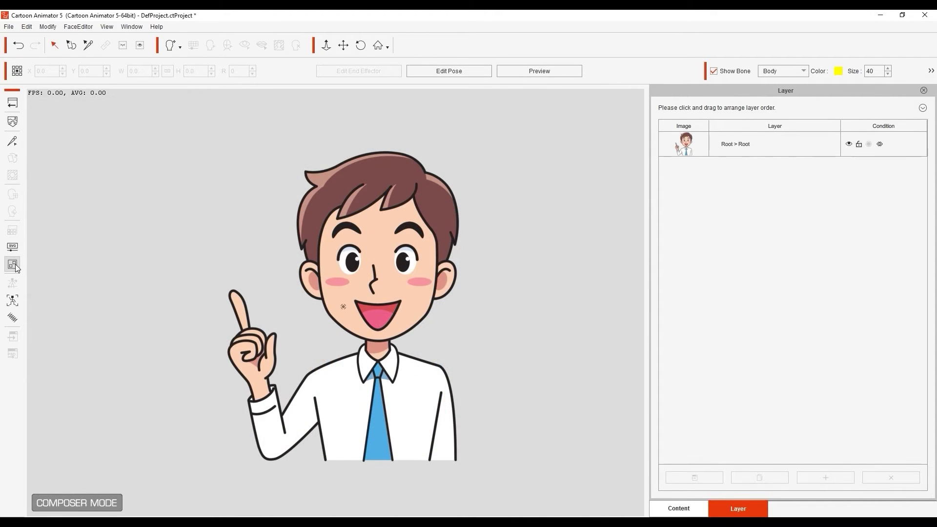
left_click(13, 264)
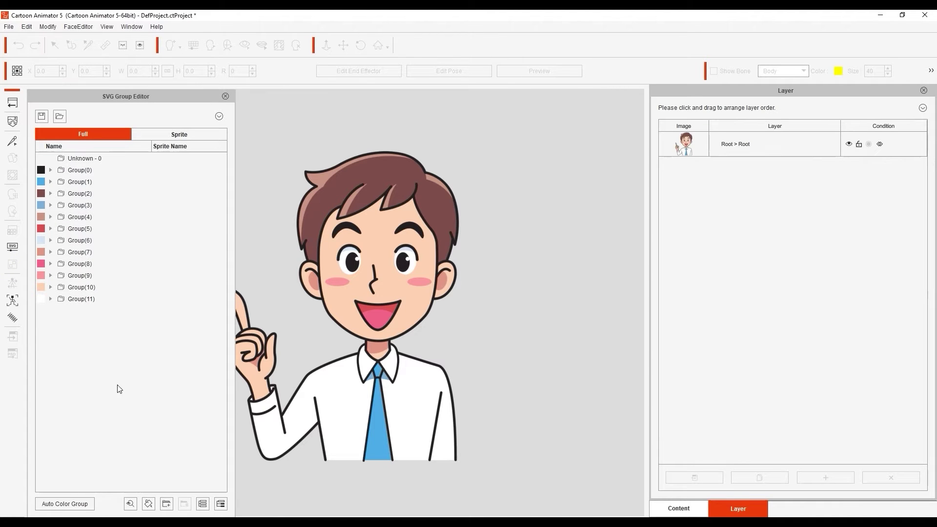
Add two empty groups named Character and Clothing, and shift the character further right.
left_click(166, 503)
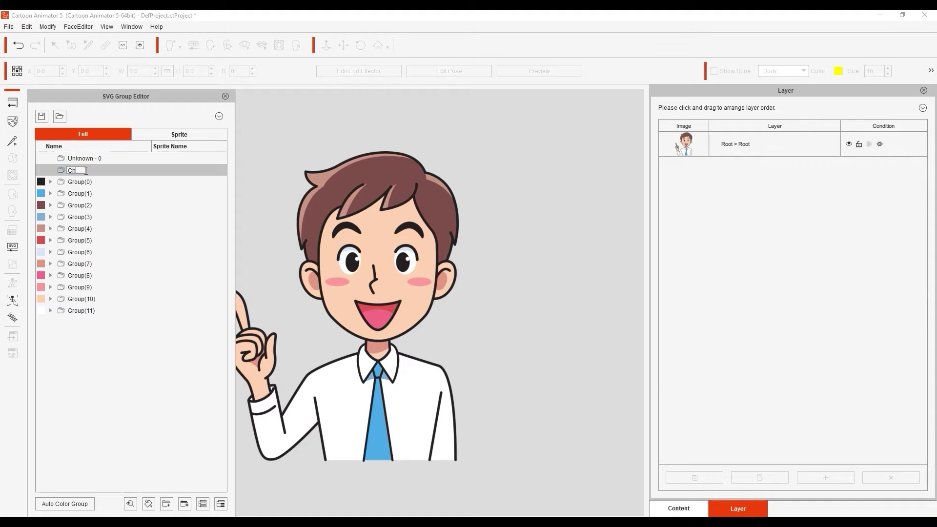
type("Character")
key("Return")
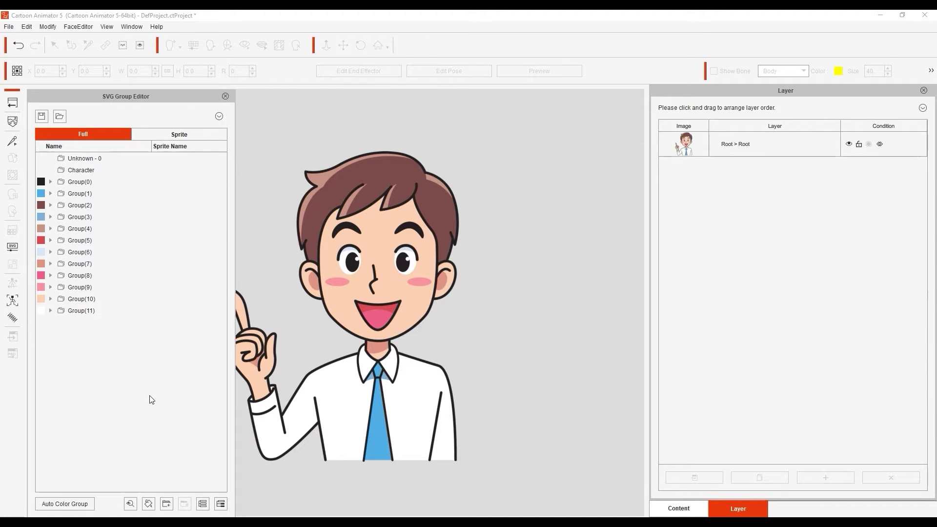
left_click(166, 503)
double_click(71, 171)
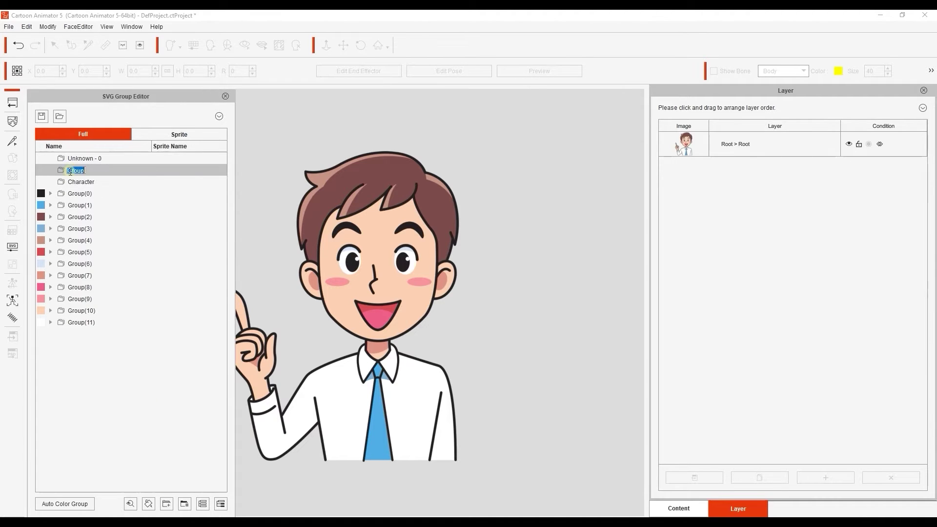
key("Return")
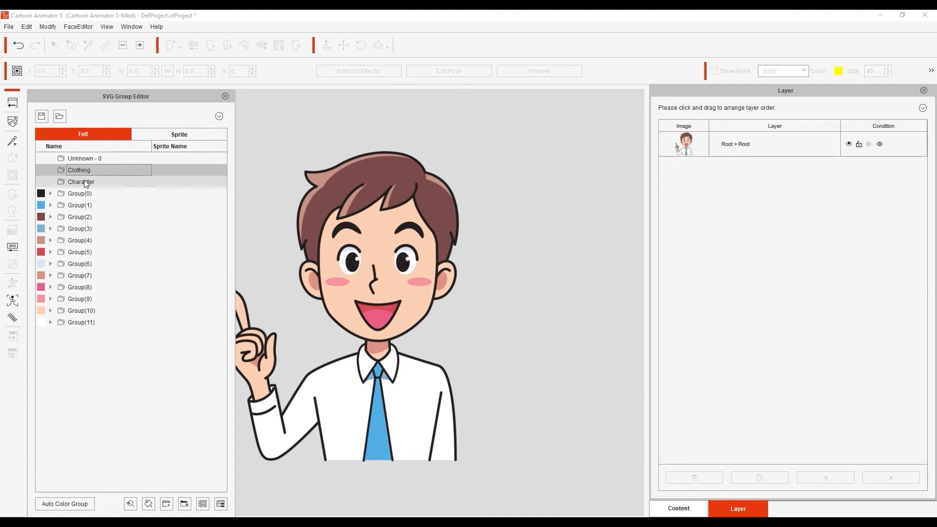
left_click_drag(338, 348, 393, 347)
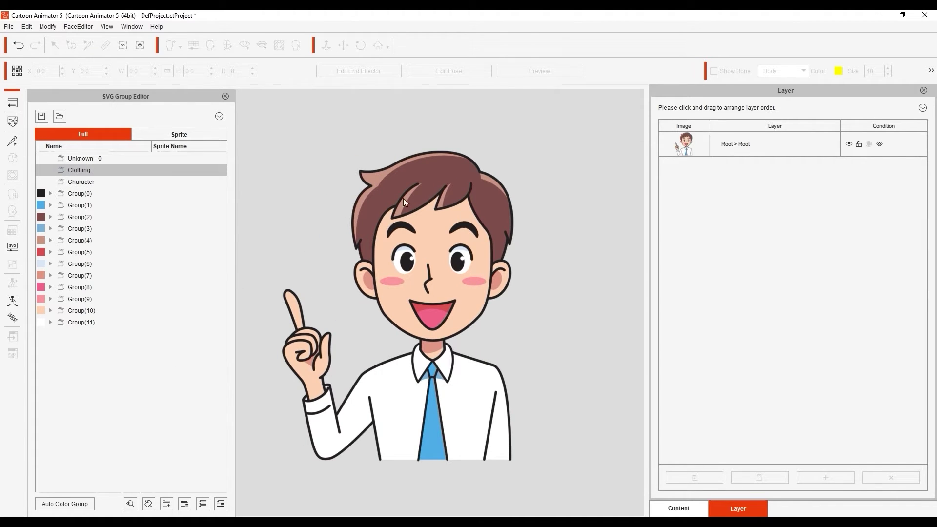
left_click(458, 175)
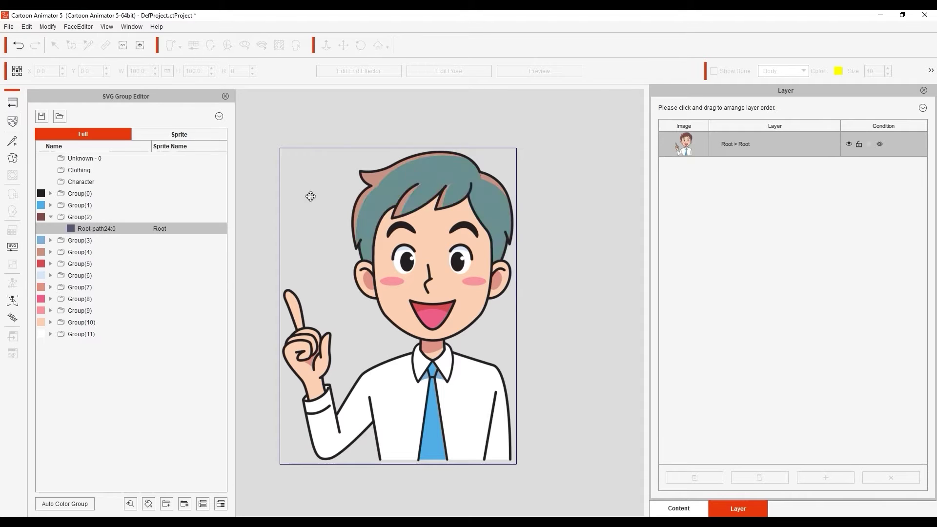
Rename the hair colour group to Hair_Main and the highlight group to Hair_HightLight.
double_click(79, 217)
type("Ha")
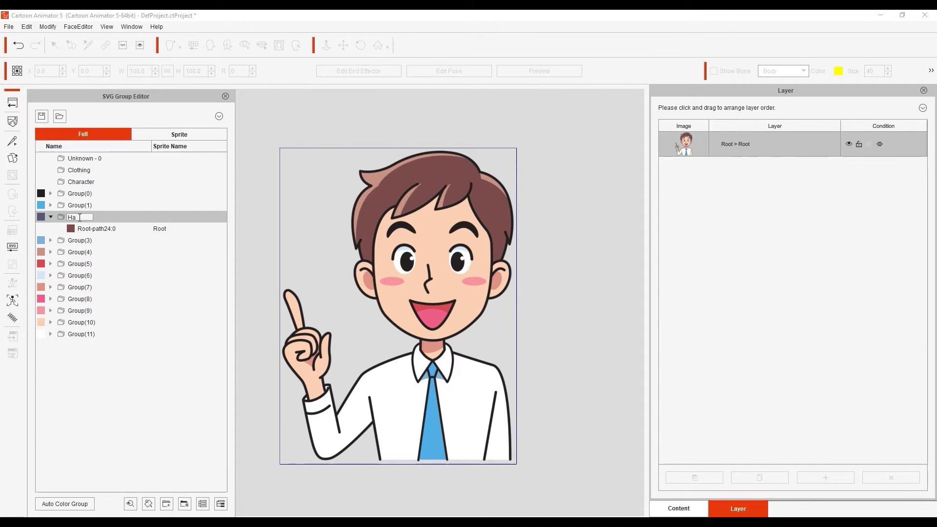
type("ir_Main")
key("Return")
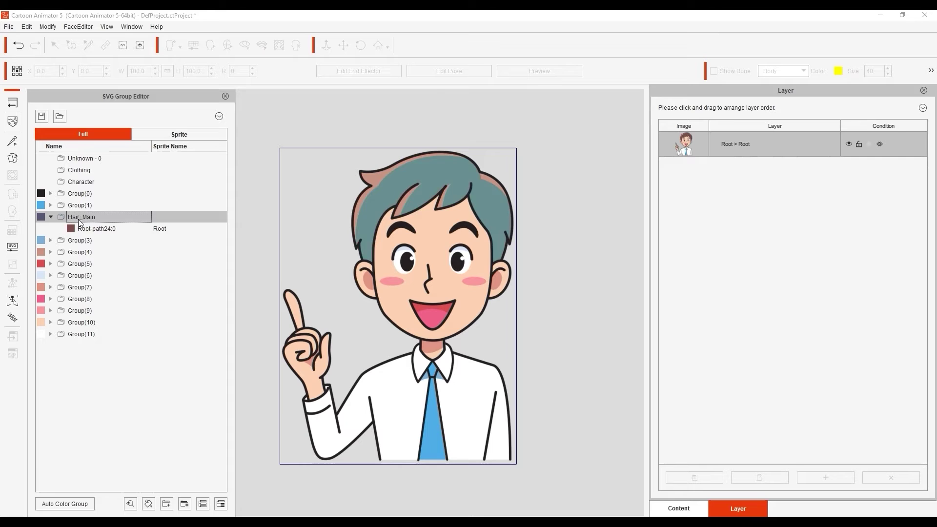
left_click(372, 181)
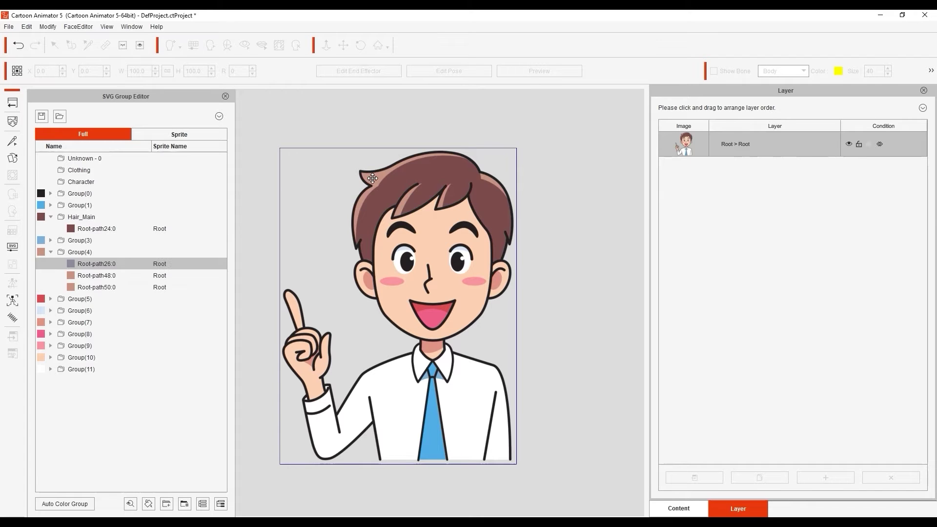
left_click(81, 253)
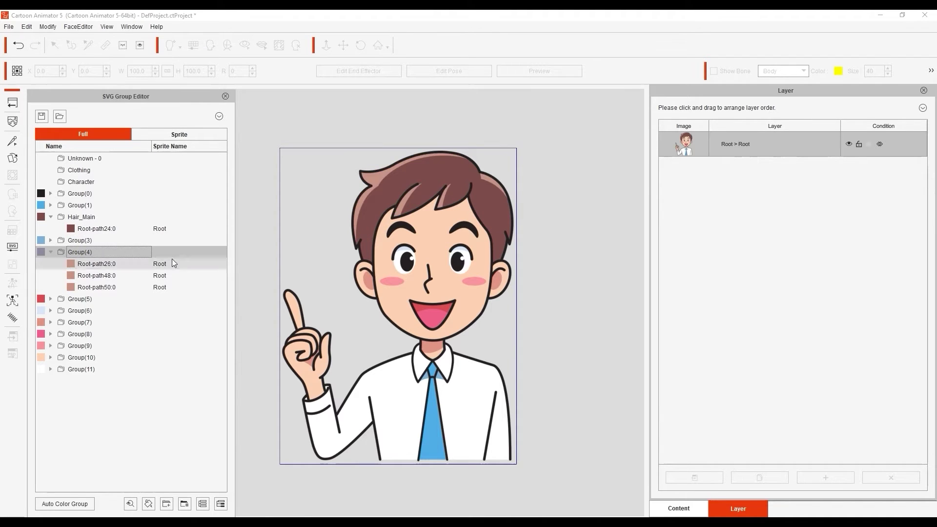
left_click(73, 252)
type("Hair")
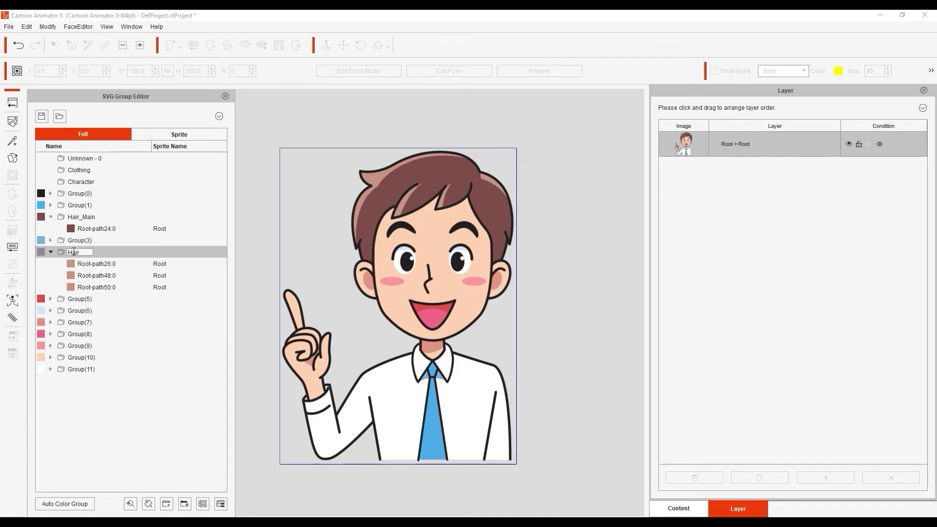
type("_HightLight")
key("Return")
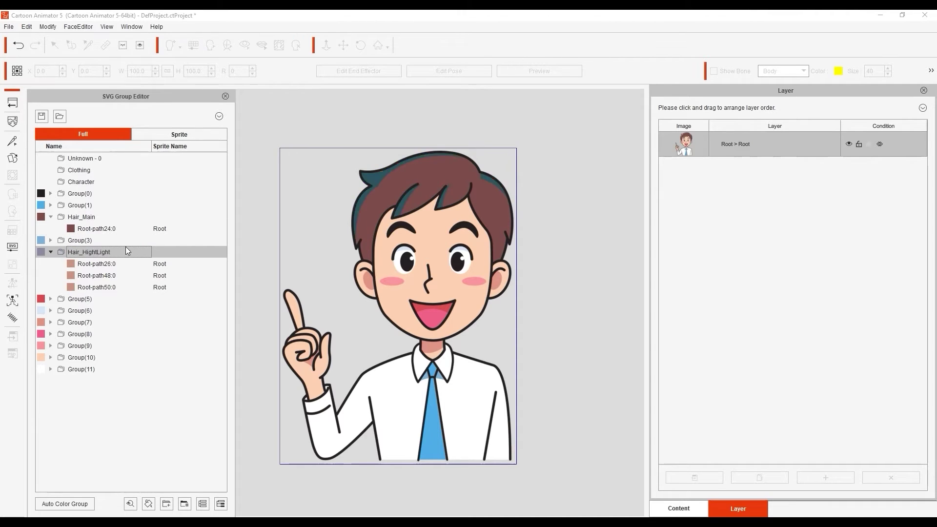
Merge Hair_Main and Hair_HightLight into a group named Hair and move it into Character.
left_click(100, 218, "ctrl")
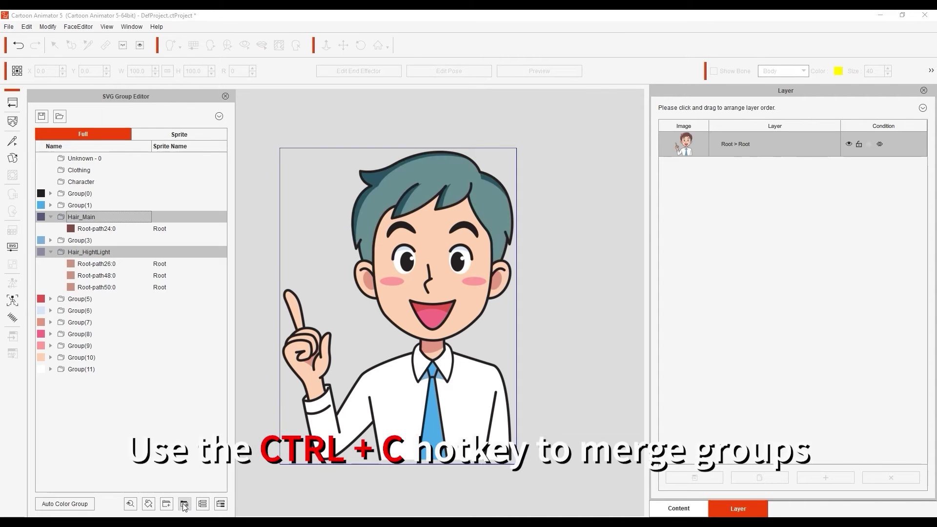
key("ctrl+z")
left_click(74, 212, "ctrl")
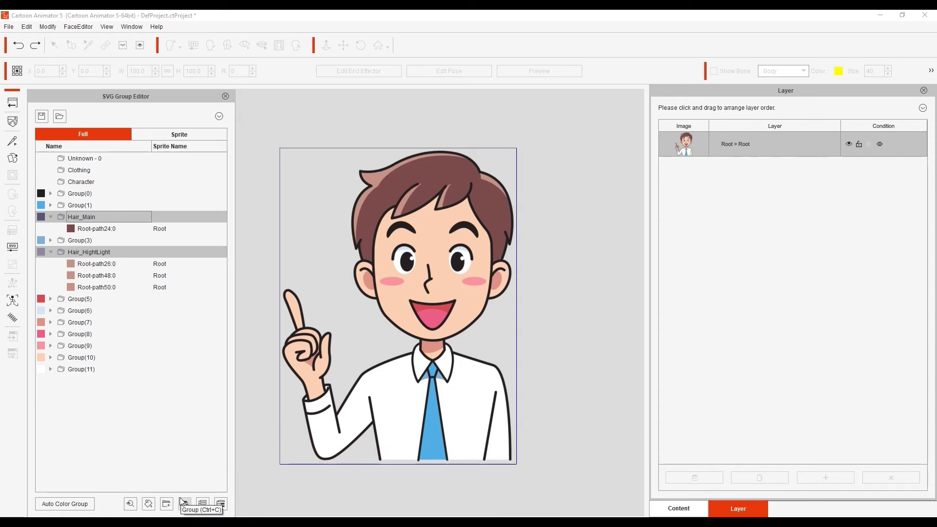
key("ctrl+c")
left_click(61, 229)
left_click(61, 240)
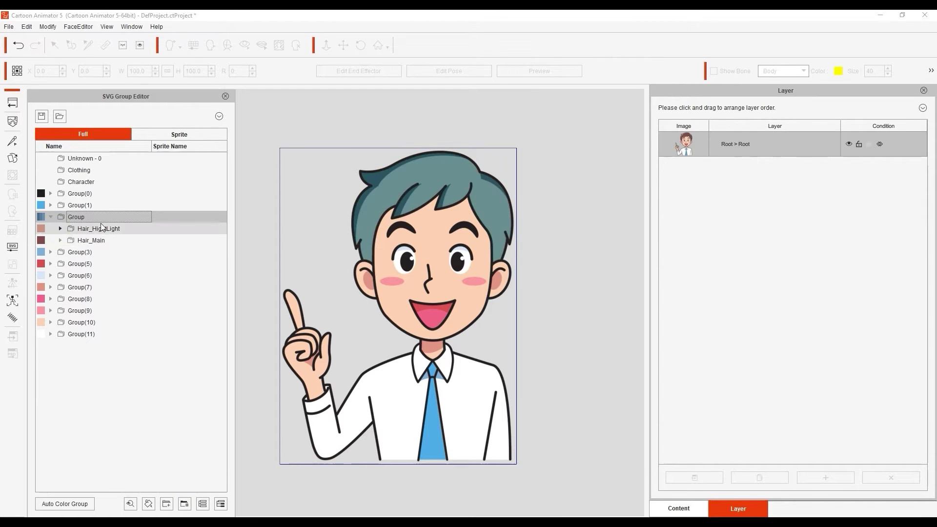
double_click(76, 217)
type("Hair")
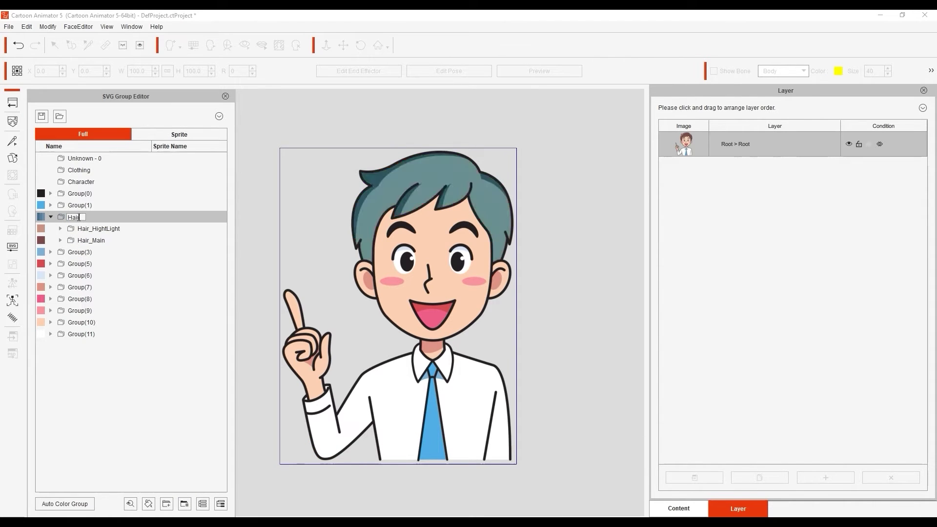
left_click_drag(99, 217, 155, 183)
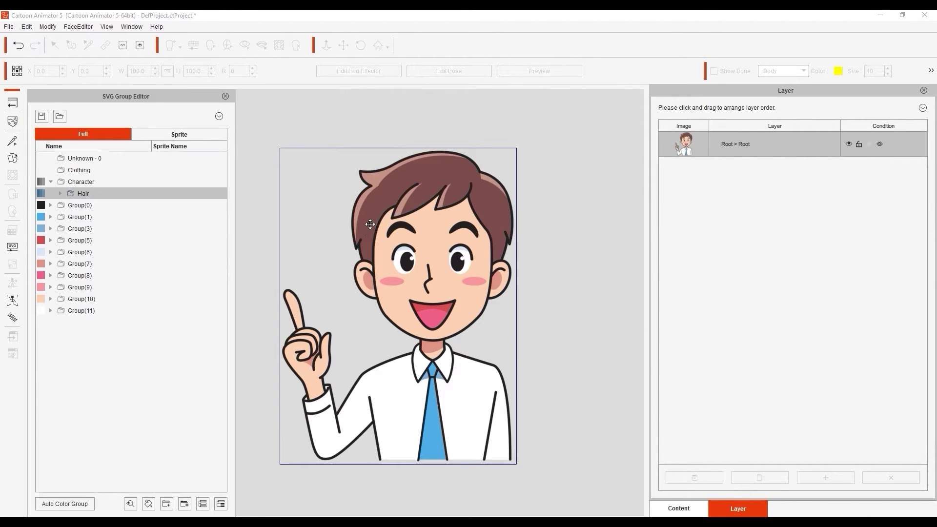
Group the shirt path as Shirt and move it into the Clothing group.
left_click(405, 402)
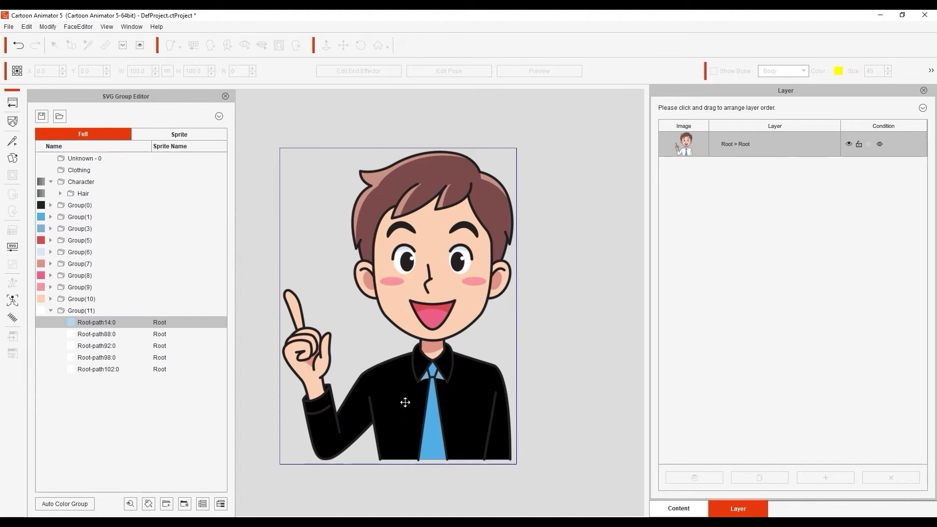
left_click(184, 501)
double_click(80, 323)
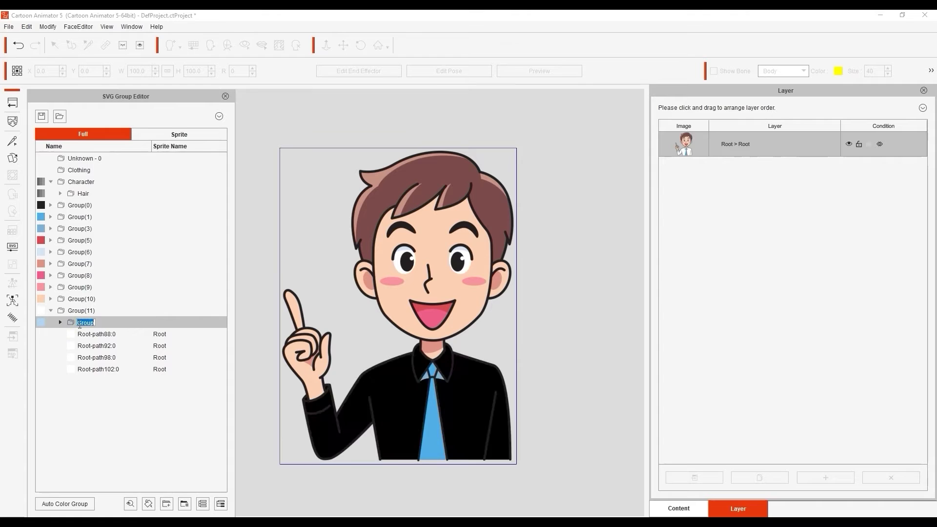
type("Shirt")
key("Return")
left_click_drag(99, 321, 182, 169)
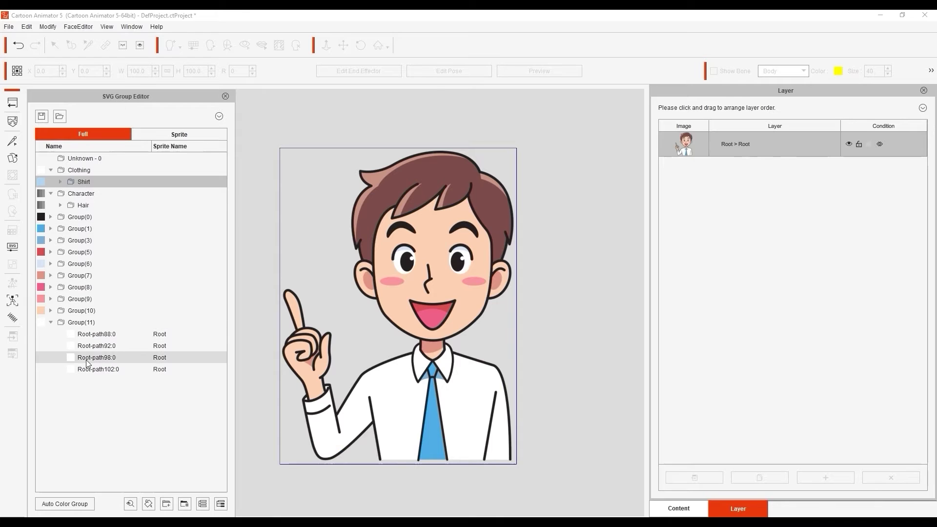
Group the two eye highlight paths into a group named Eyes_hightLight.
left_click(109, 346)
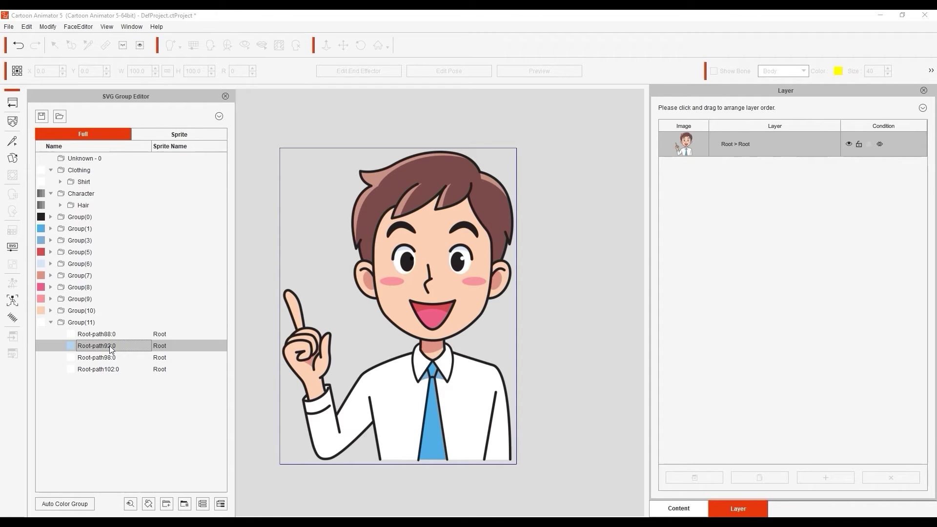
left_click(108, 356)
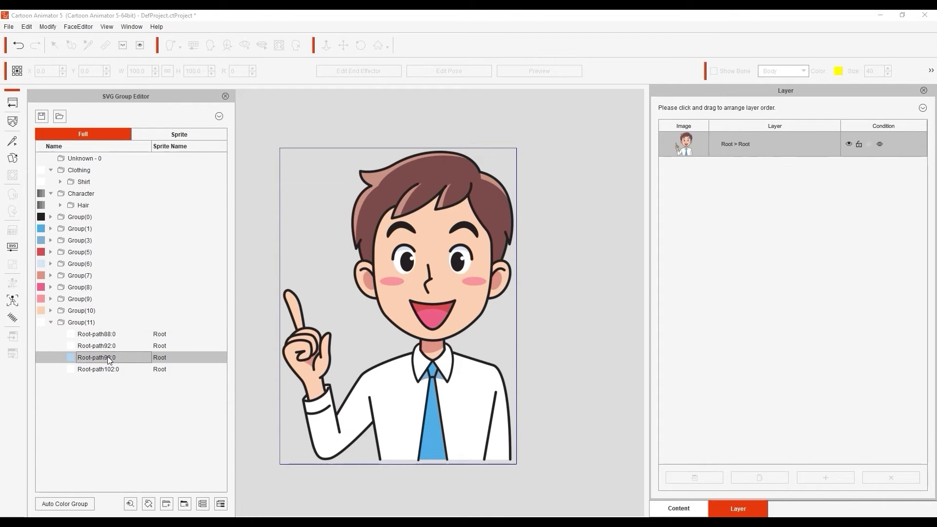
left_click(110, 369)
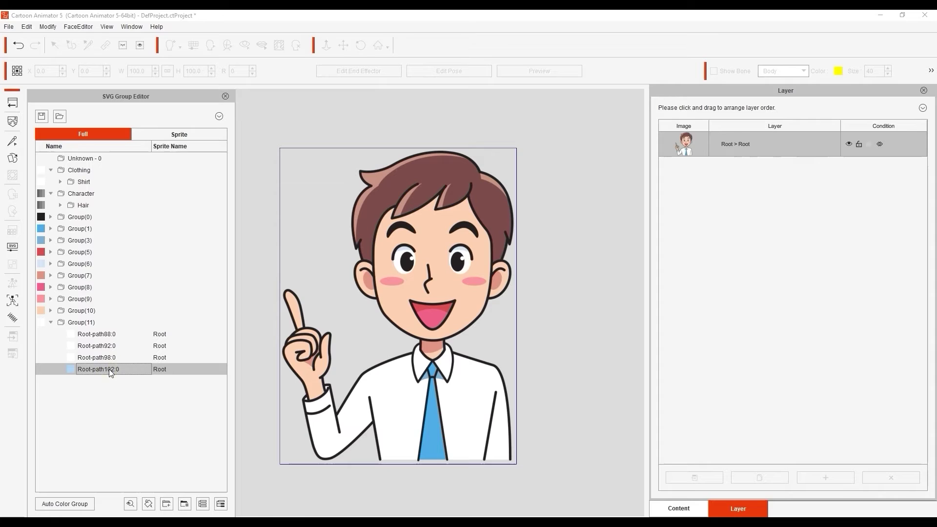
left_click(116, 345, "ctrl")
left_click(182, 499)
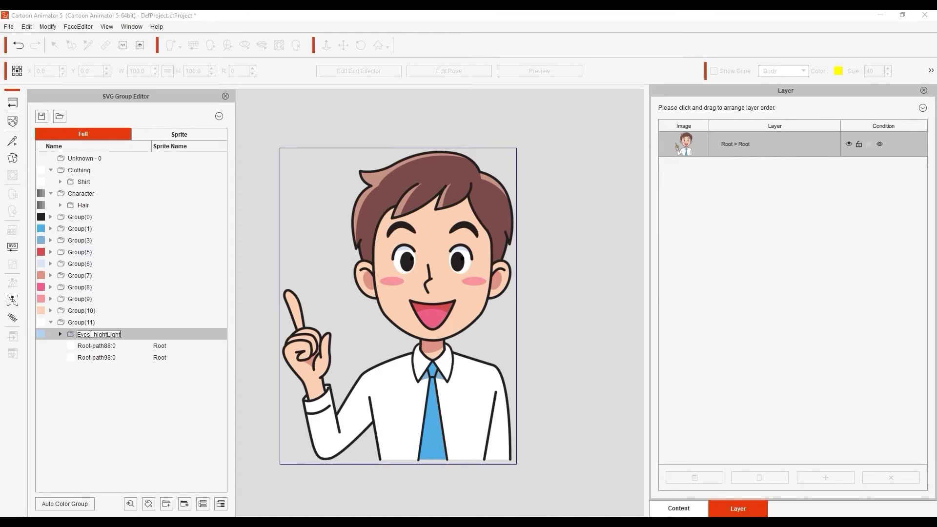
key("Return")
Group Root-path88:0 and Root-path98:0 as the EyeWhite group.
left_click(99, 346)
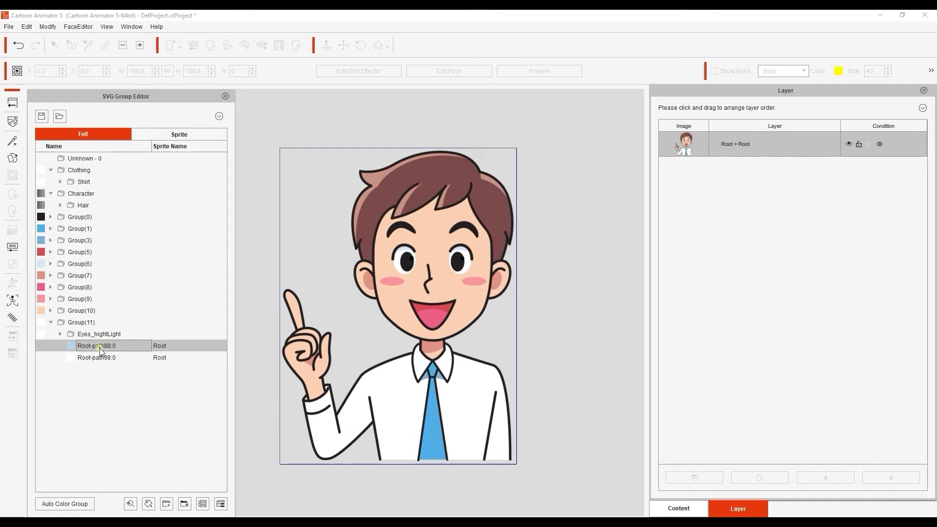
left_click(116, 358, "ctrl")
left_click(184, 502)
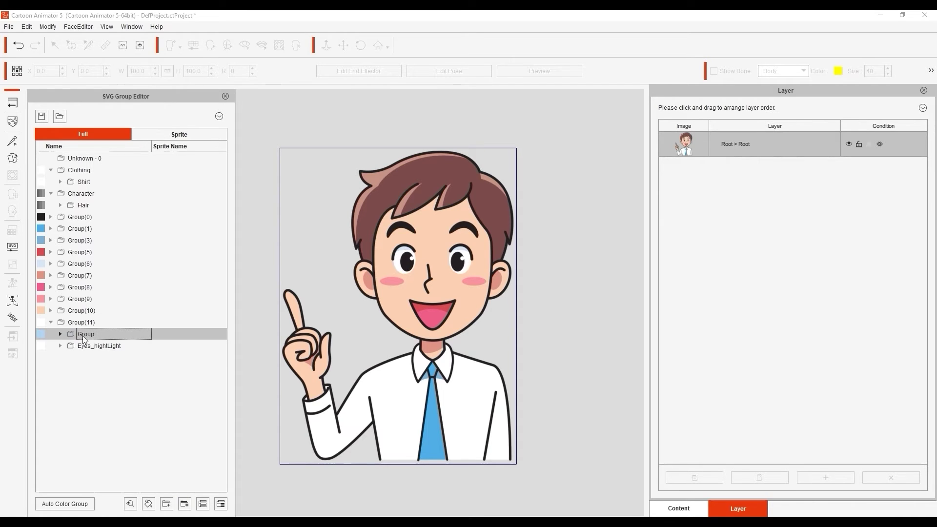
double_click(84, 335)
type("EyeWhite")
key("Return")
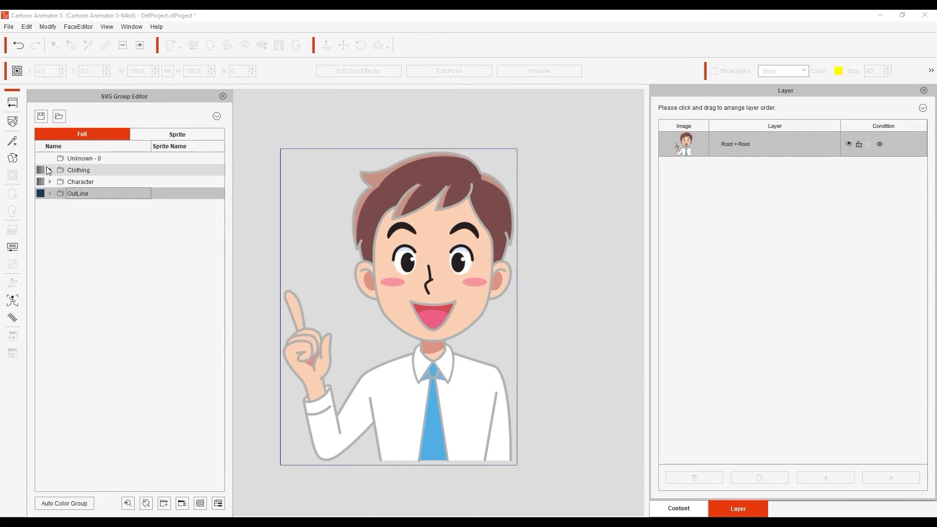
Verify the Clothing subgroups Shirt, Necktie and ShirtShadow against the character.
left_click(50, 170)
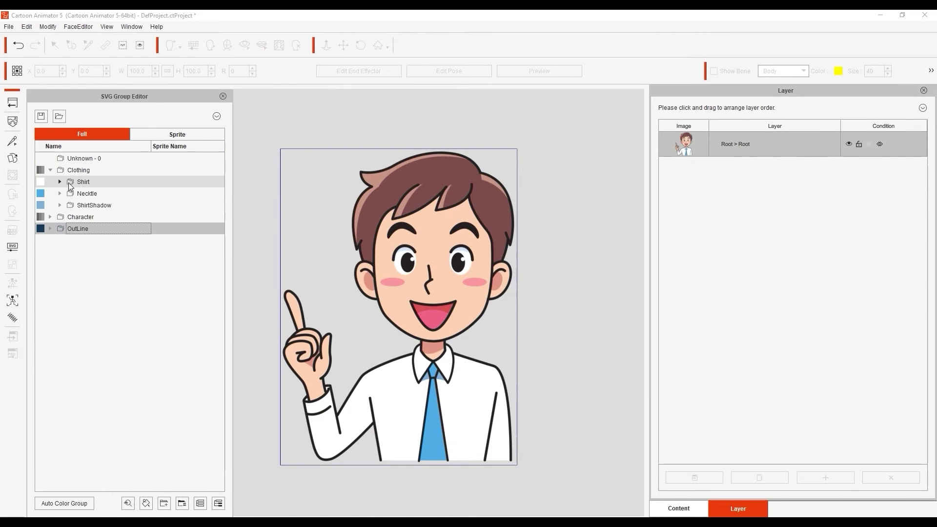
left_click(78, 185)
left_click(83, 195)
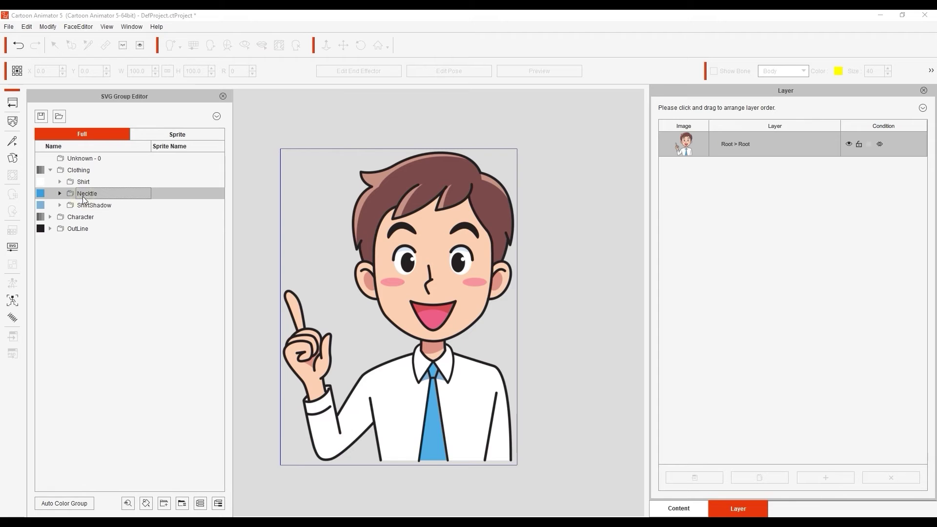
left_click(84, 206)
Verify each Character subgroup and OutLine on the canvas, then close the SVG Group Editor.
left_click(50, 217)
left_click(83, 228)
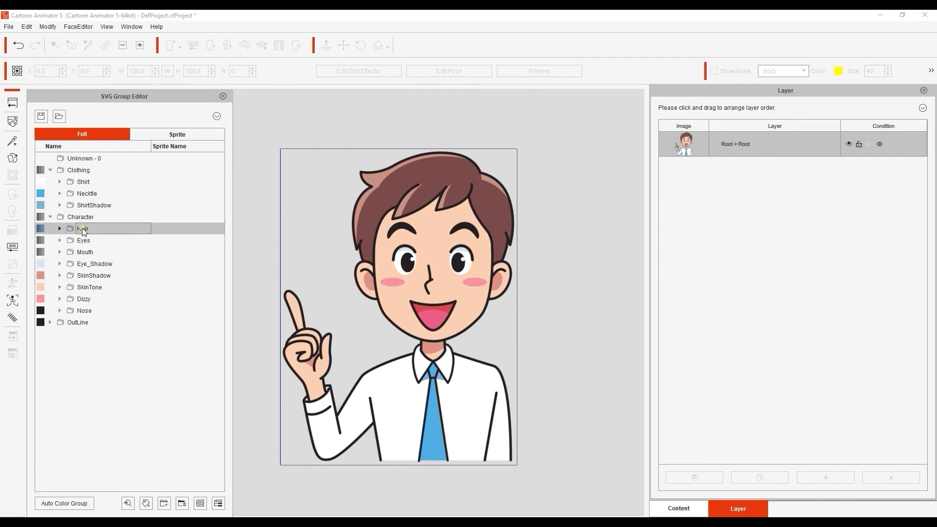
left_click(92, 241)
left_click(99, 253)
left_click(117, 266)
left_click(115, 275)
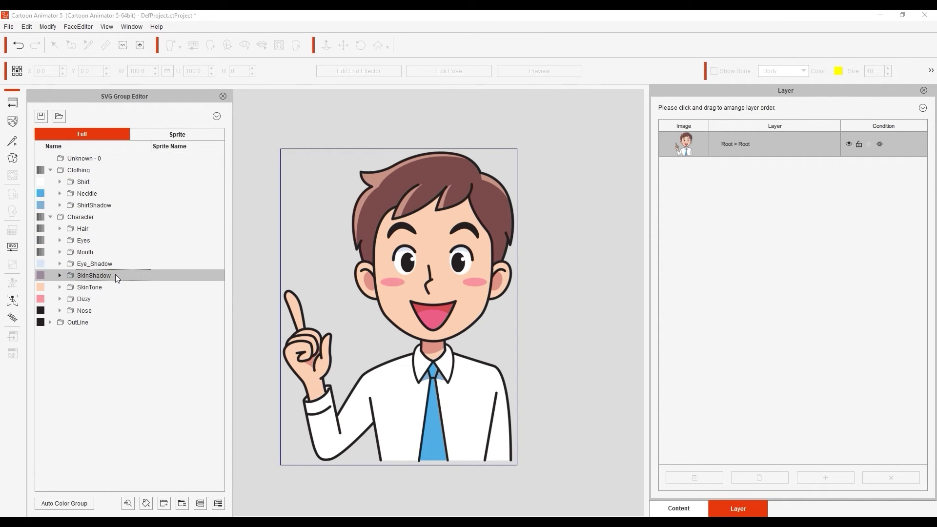
left_click(106, 287)
left_click(98, 298)
left_click(99, 310)
left_click(78, 324)
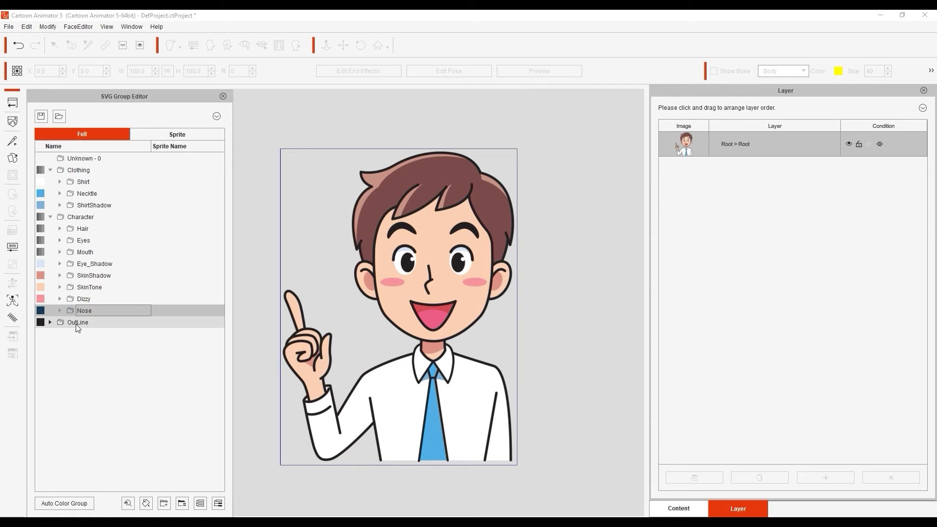
left_click(179, 384)
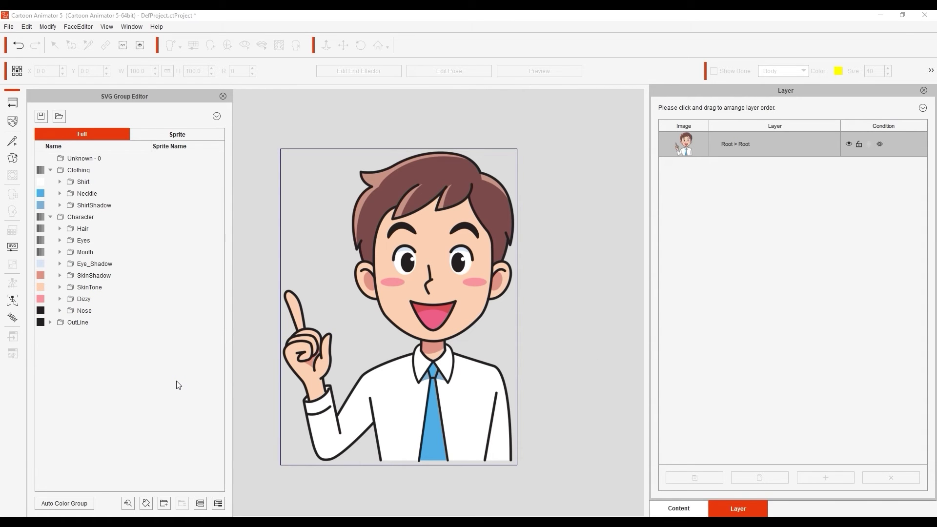
left_click(223, 97)
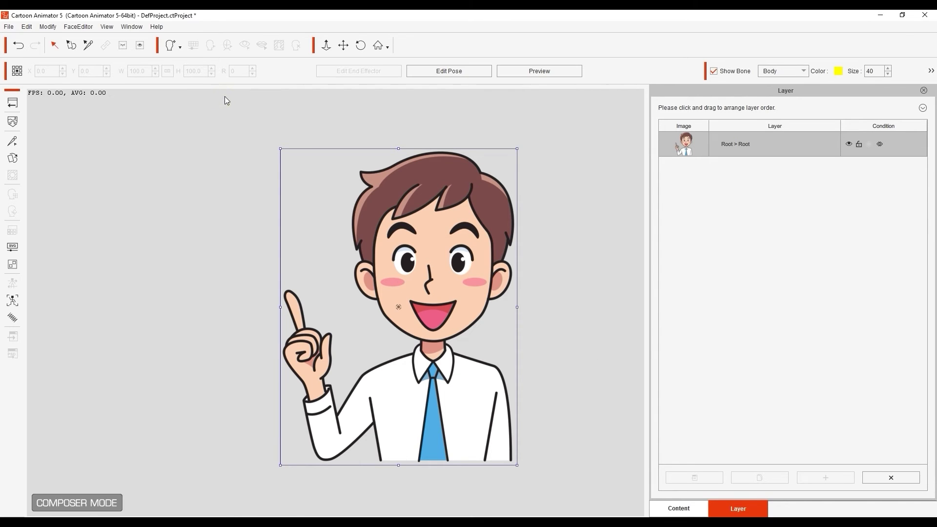
In SVG Color Adjustment, expand and select the Clothing and Character groups.
left_click(14, 249)
left_click(52, 131)
left_click(52, 177)
left_click(82, 131)
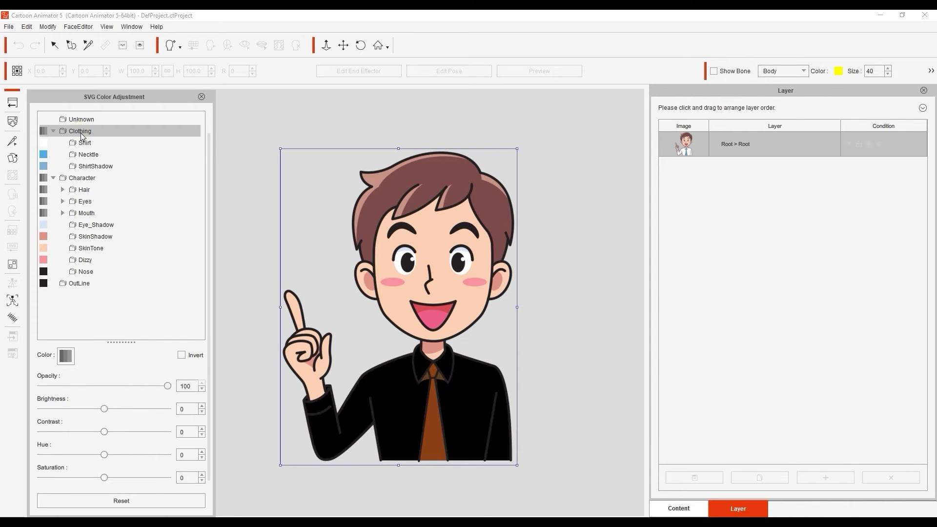
left_click(90, 179)
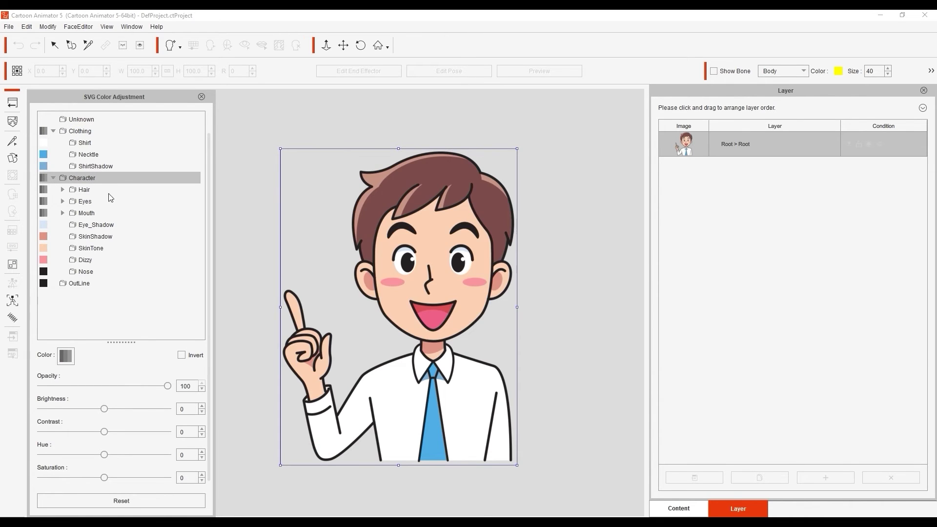
Recolour the Hair group yellow and brighten the hair highlight part.
left_click(84, 192)
left_click(66, 356)
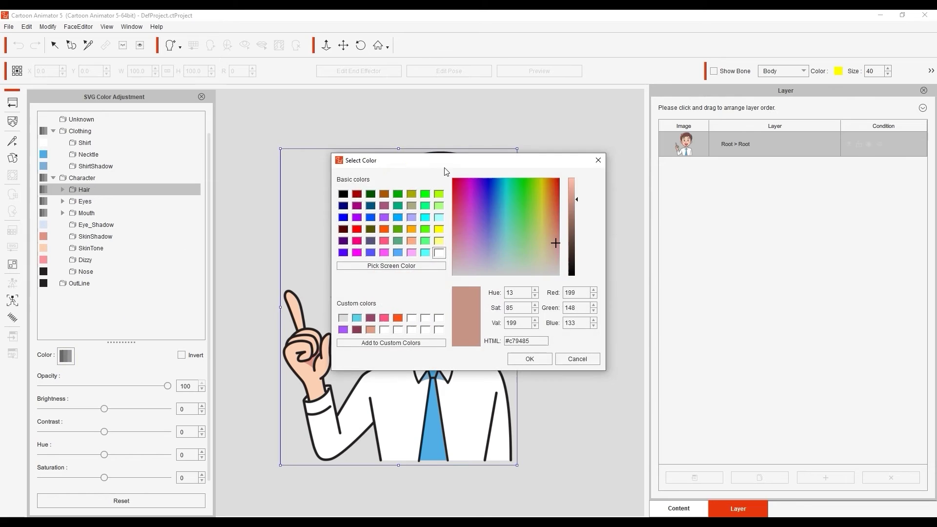
left_click_drag(450, 163, 771, 197)
left_click(764, 260)
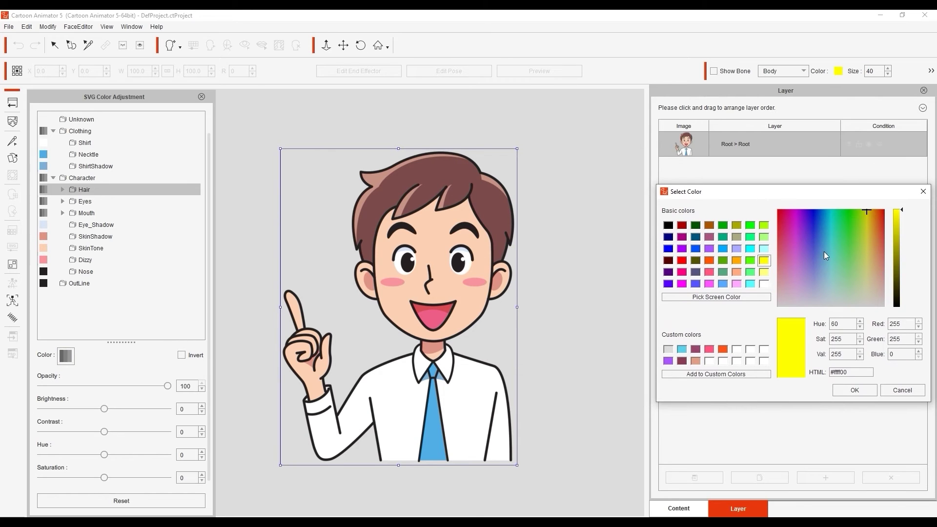
left_click(850, 390)
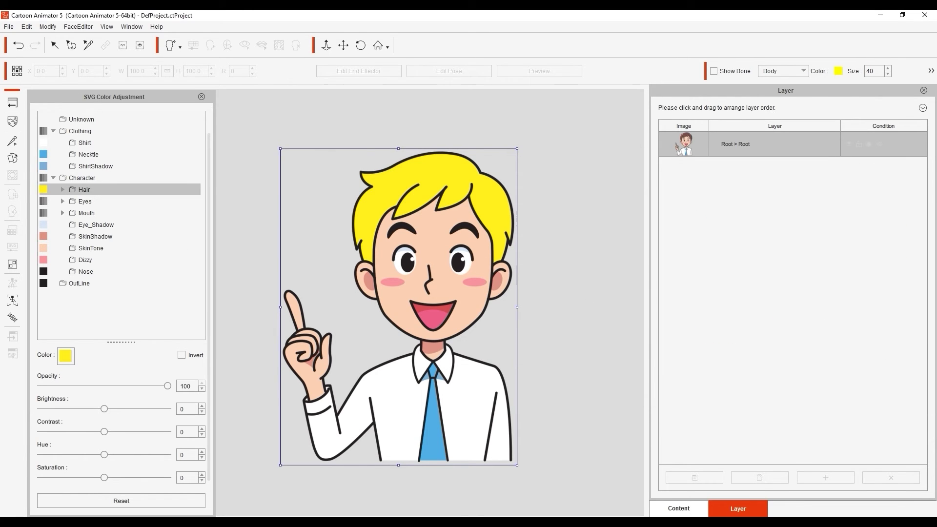
left_click(63, 190)
left_click(93, 201)
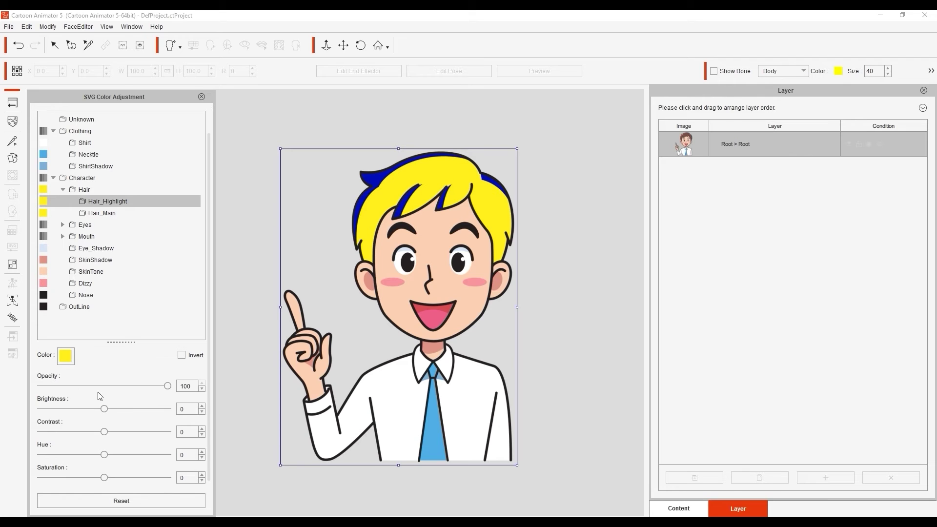
left_click_drag(104, 409, 167, 413)
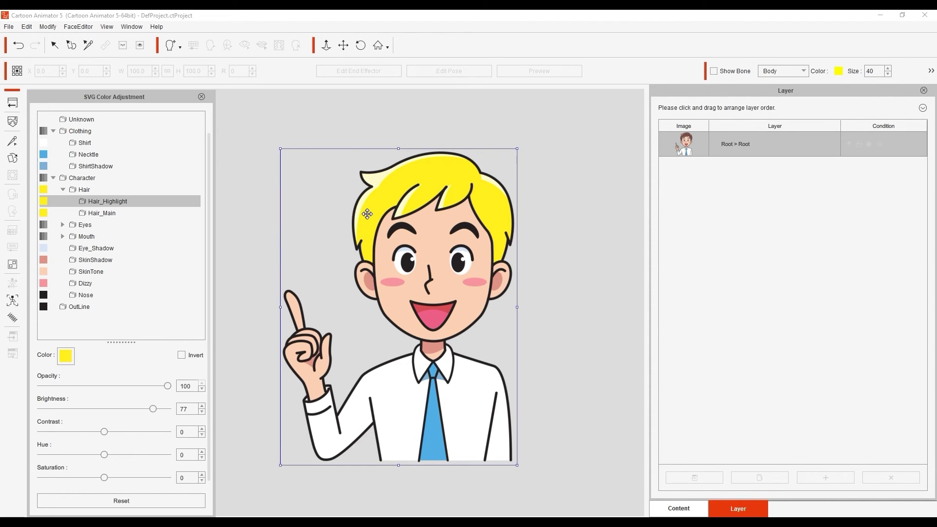
Give the eyebrows the hair's sampled yellow and fade the Dizzy cheek blush to 0 opacity.
left_click(386, 232)
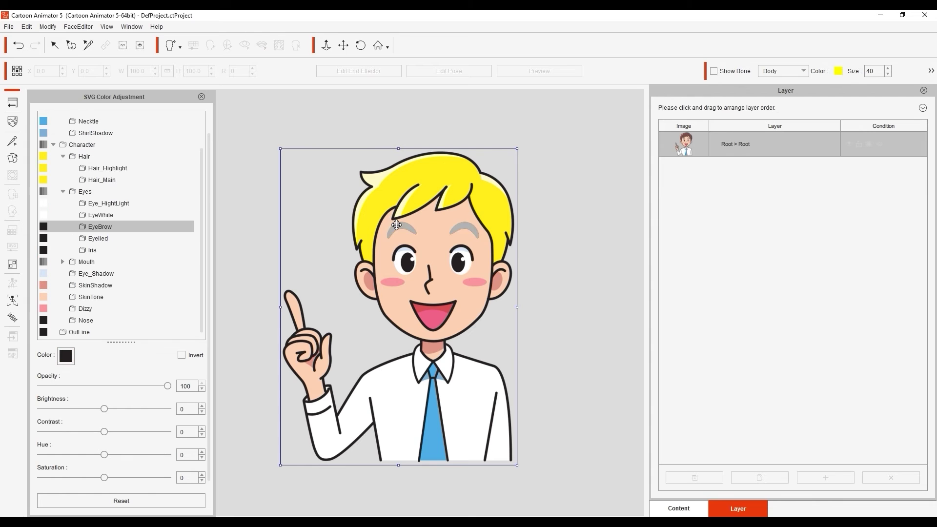
left_click(65, 356)
left_click_drag(405, 163, 723, 177)
left_click(707, 281)
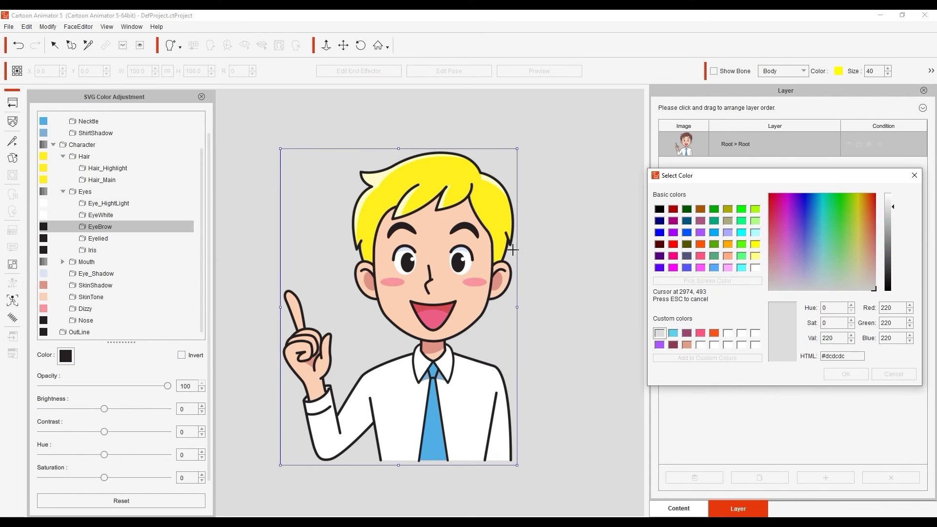
left_click(426, 168)
left_click(846, 374)
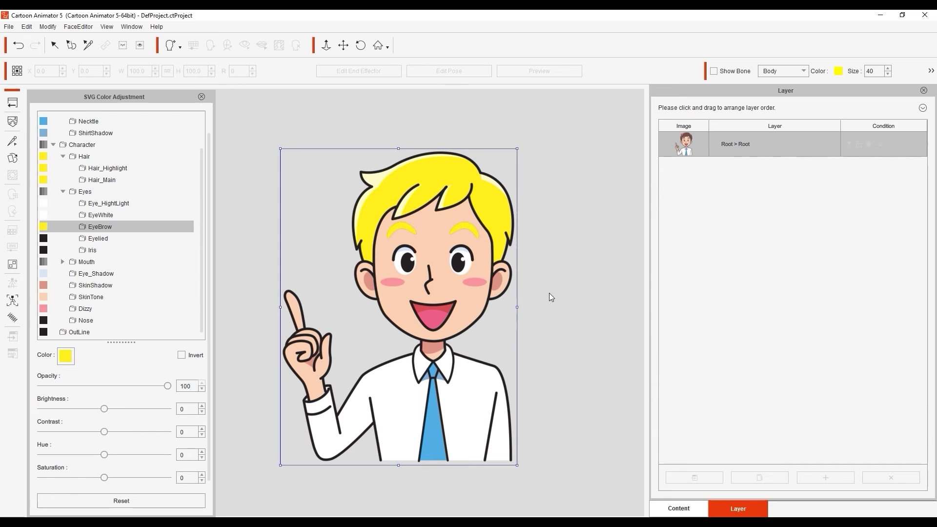
left_click(393, 282)
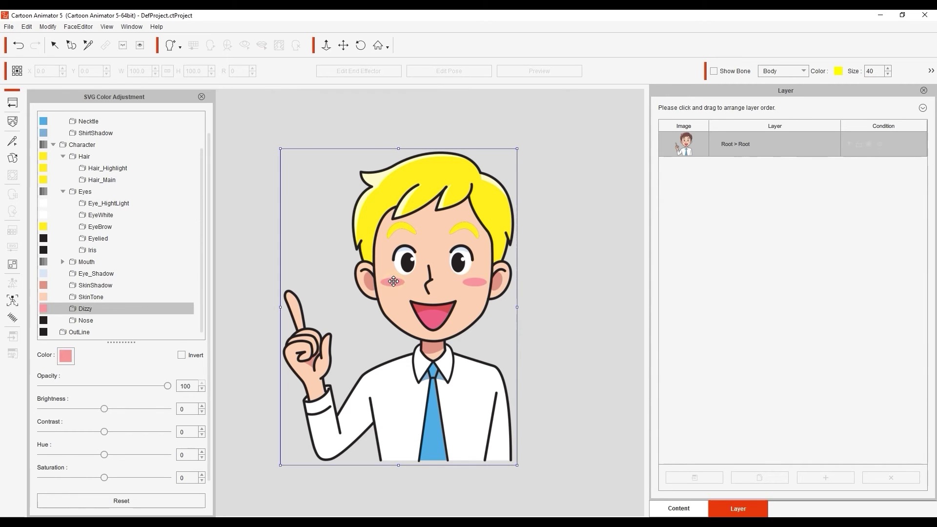
left_click_drag(164, 386, 41, 386)
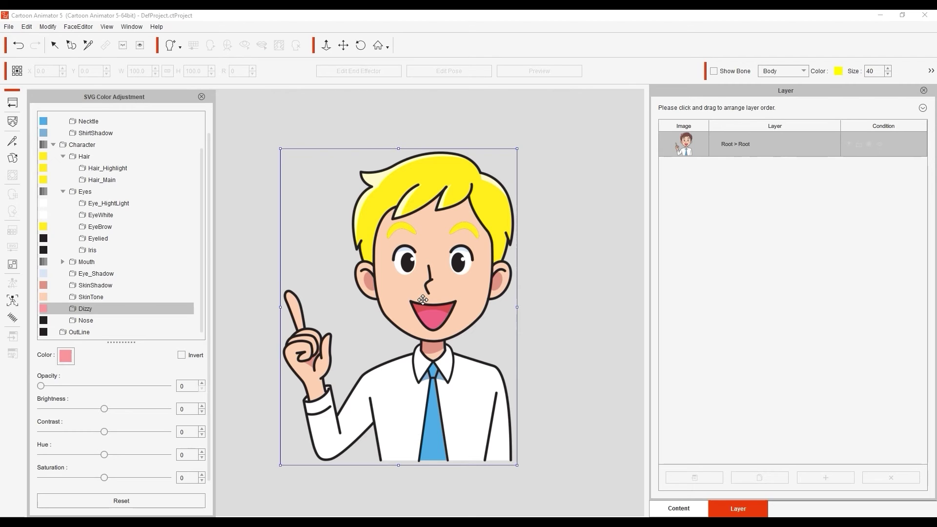
Colour the shirt dark navy #3c4873 and lower its brightness.
double_click(400, 396)
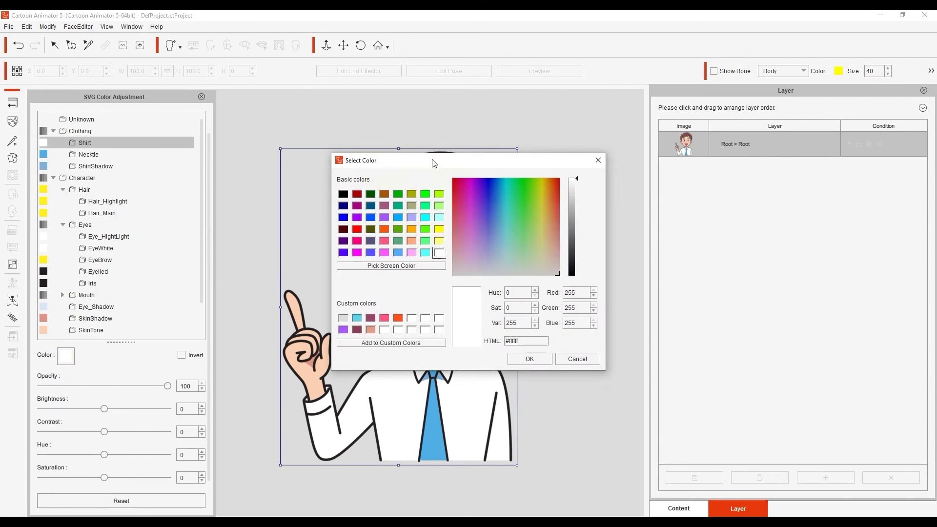
left_click(644, 244)
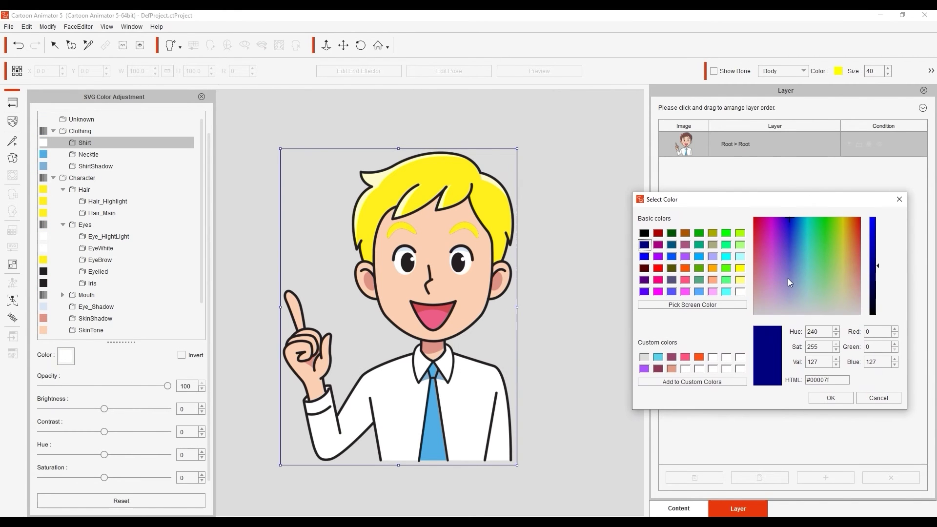
left_click(793, 268)
left_click(873, 270)
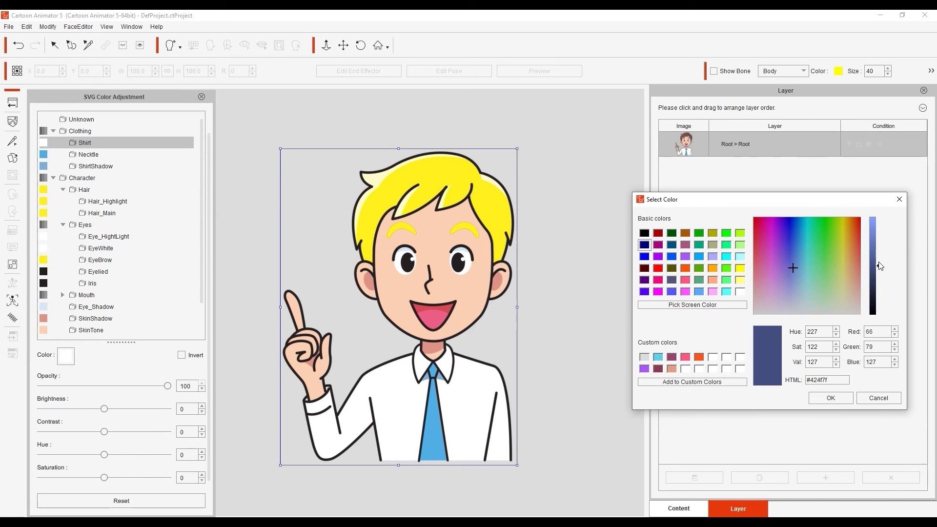
left_click(831, 398)
left_click_drag(104, 409, 92, 413)
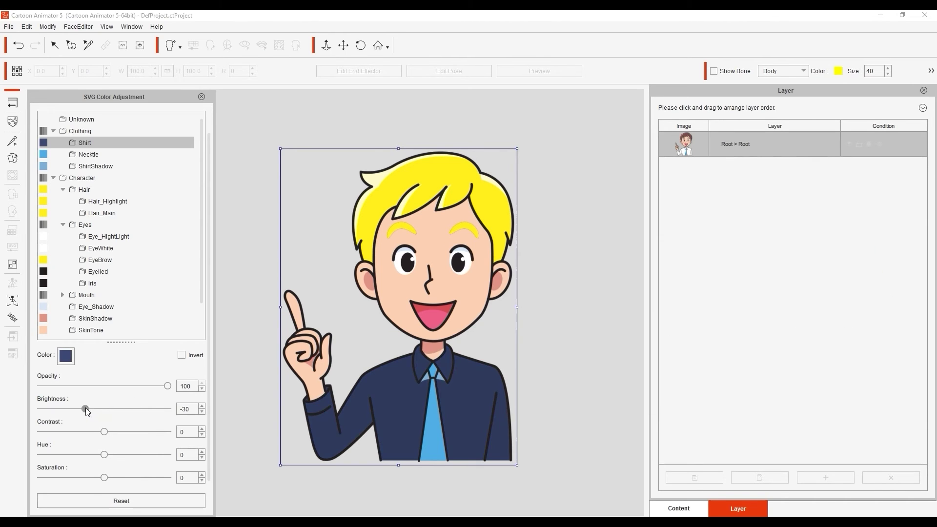
Recolour the necktie orange.
left_click(87, 155)
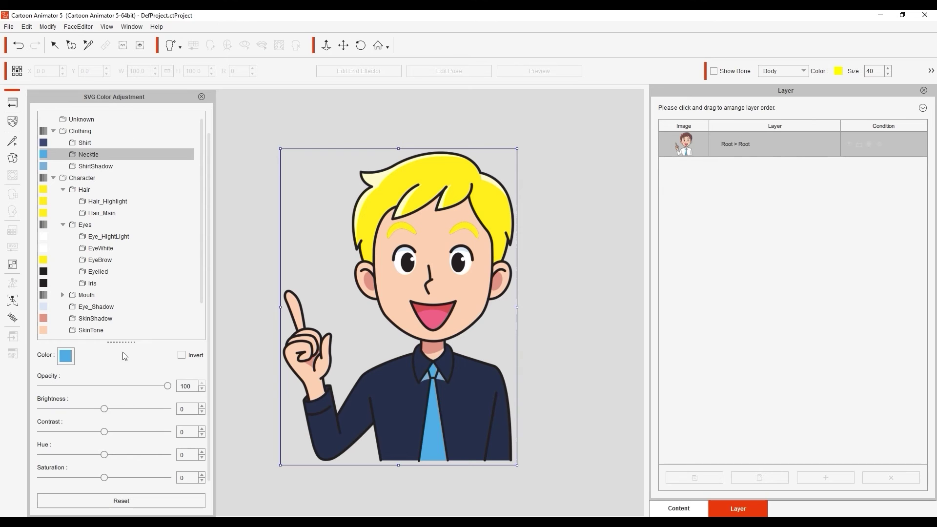
left_click(66, 356)
left_click_drag(488, 157, 776, 207)
left_click(688, 275)
left_click(857, 238)
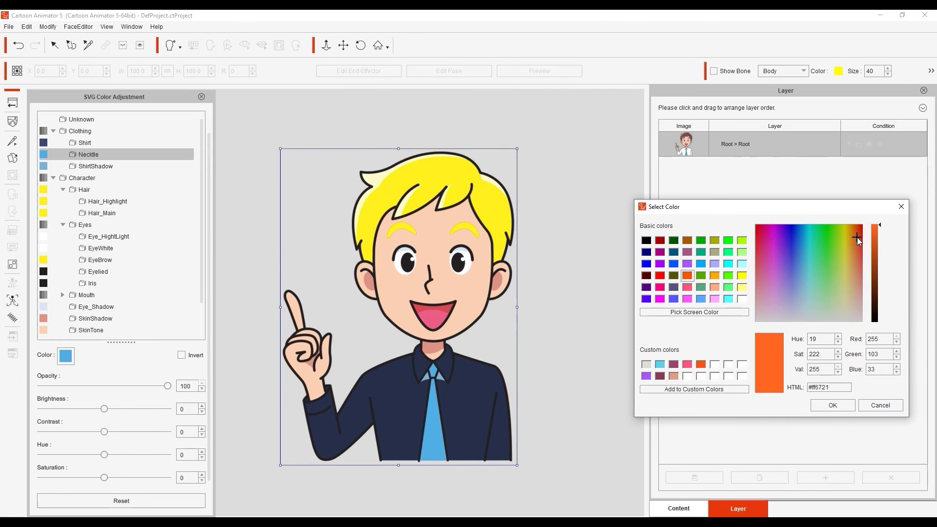
left_click(833, 406)
Darken the ShirtShadow part with a dark colour.
left_click(95, 166)
left_click_drag(104, 410, 64, 409)
left_click(66, 356)
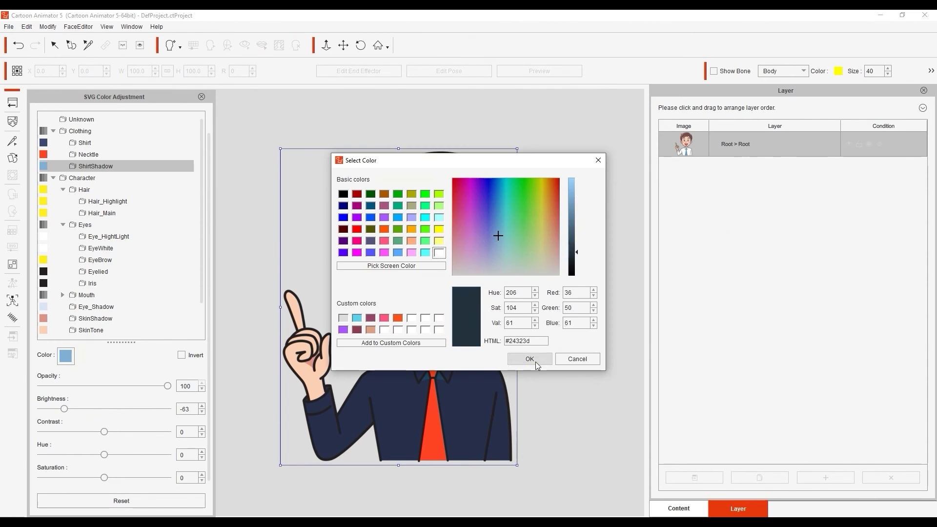
left_click(530, 359)
Change the SkinTone part to a brown skin colour.
scroll(117, 244, "down", 2)
left_click(91, 296)
left_click(65, 356)
left_click_drag(488, 160, 757, 195)
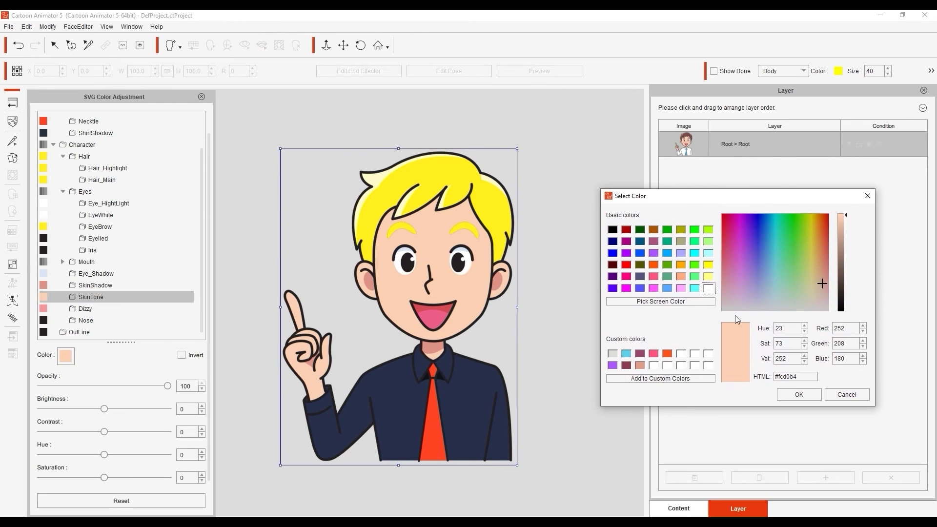
left_click_drag(824, 282, 825, 267)
left_click(841, 259)
Darken the SkinShadow part and close the SVG Color Adjustment panel.
left_click(799, 394)
left_click(423, 347)
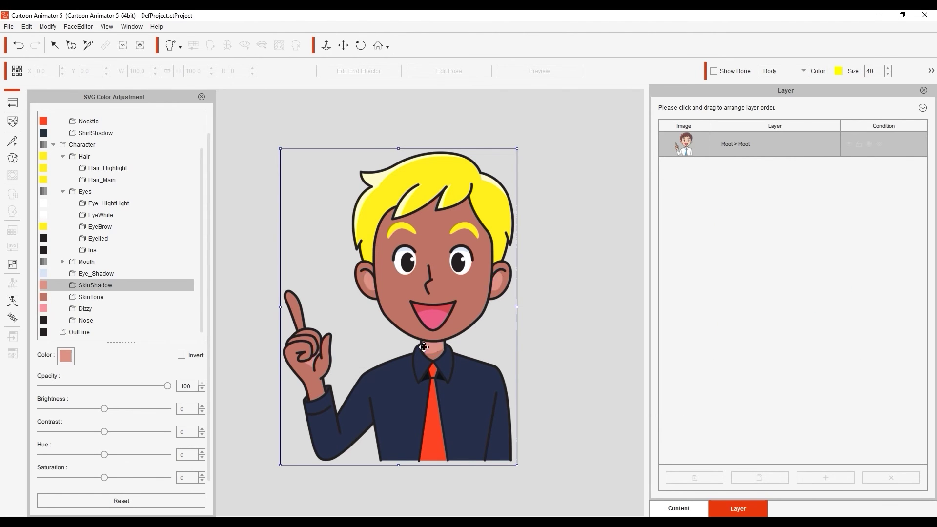
left_click(66, 356)
left_click(799, 394)
left_click_drag(104, 410, 80, 409)
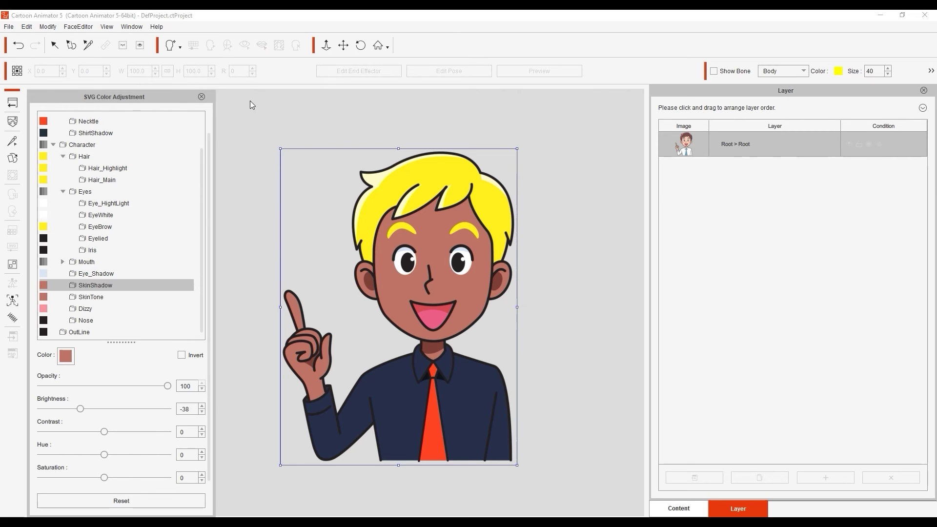
left_click(201, 97)
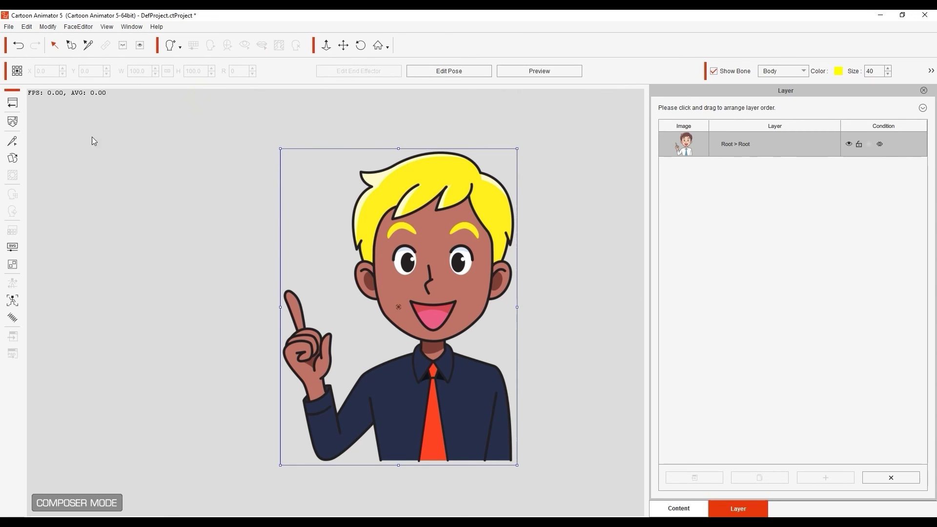
Back on stage, scale the businessman to 83.6 and move him lower right.
left_click(13, 102)
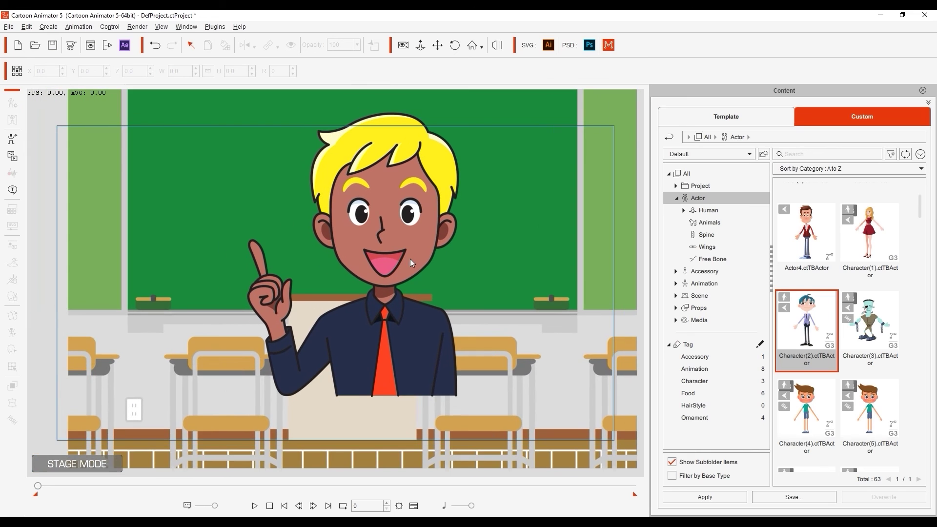
left_click(335, 200)
left_click_drag(246, 110, 521, 300)
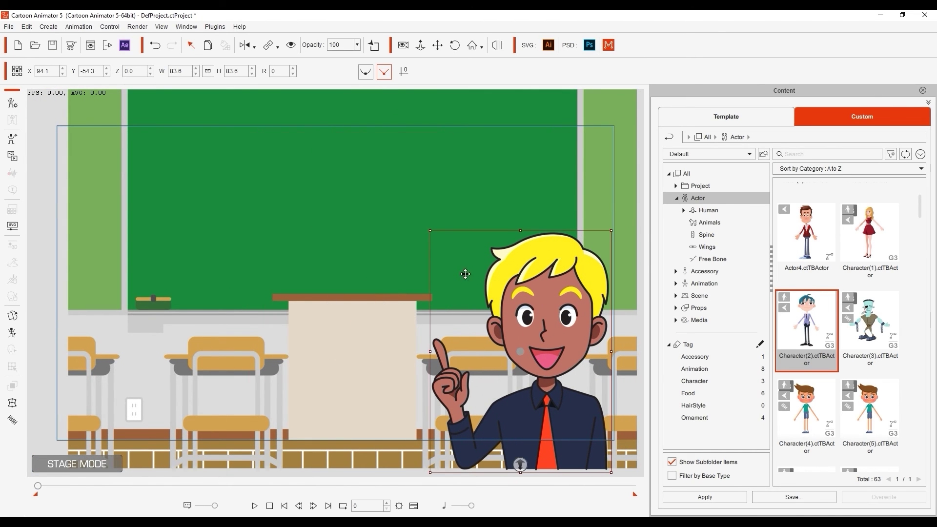
Set OutLine opacity to 0 and soften the nose to brightness 17, opacity 84.
left_click(12, 227)
left_click(80, 154)
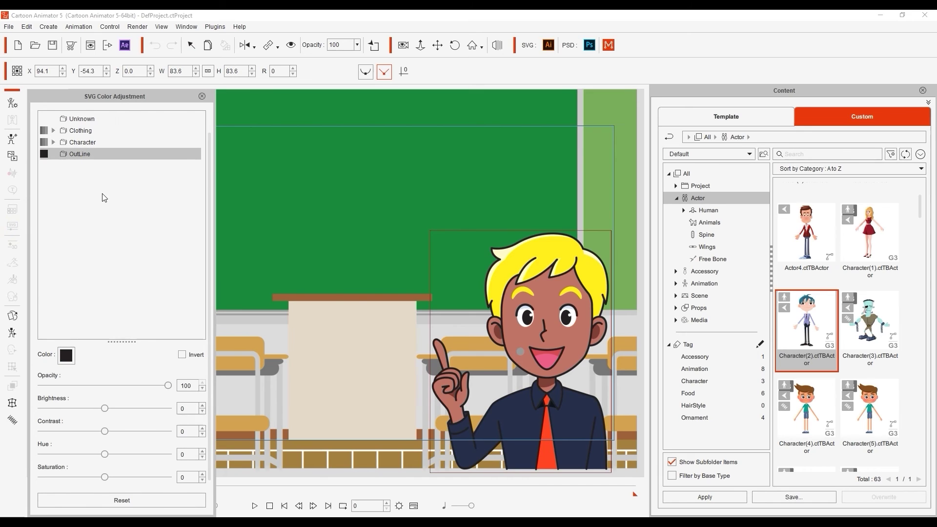
left_click_drag(134, 388, 41, 387)
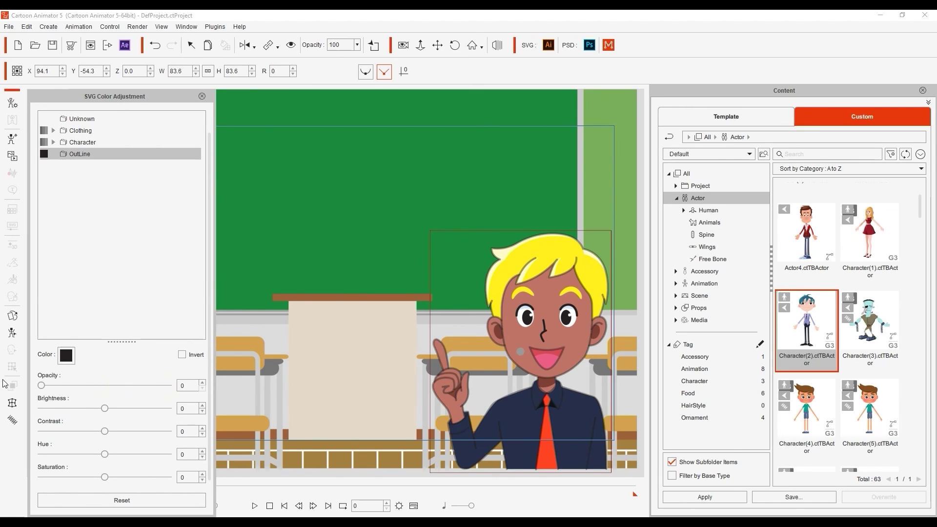
left_click(544, 327)
left_click_drag(105, 408, 117, 410)
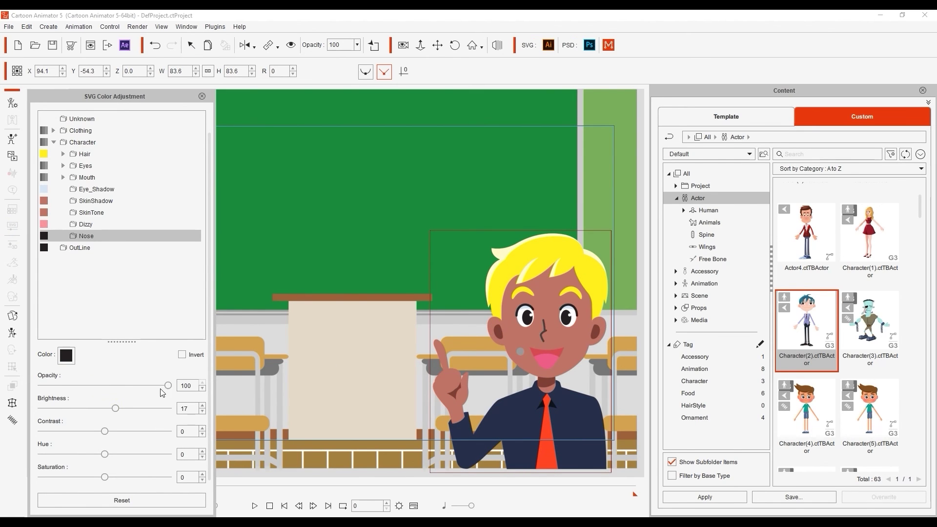
left_click_drag(168, 385, 148, 386)
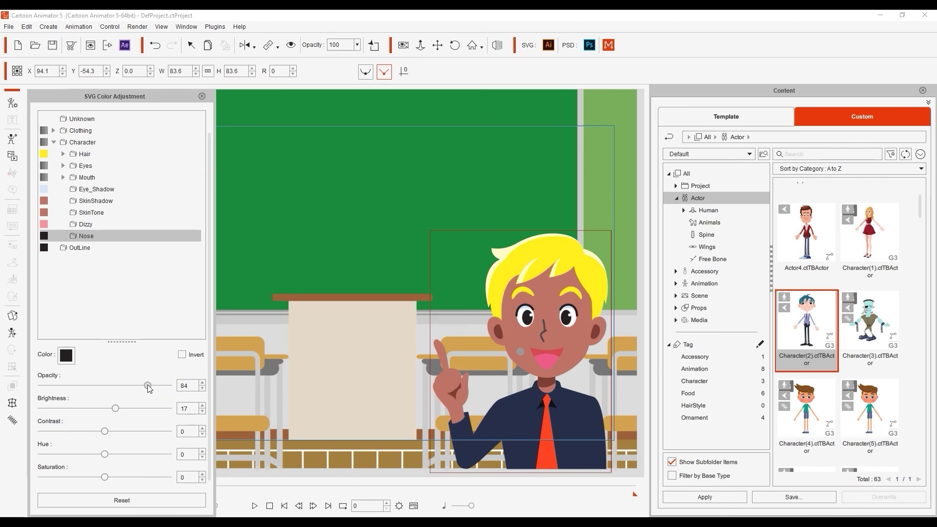
left_click(201, 97)
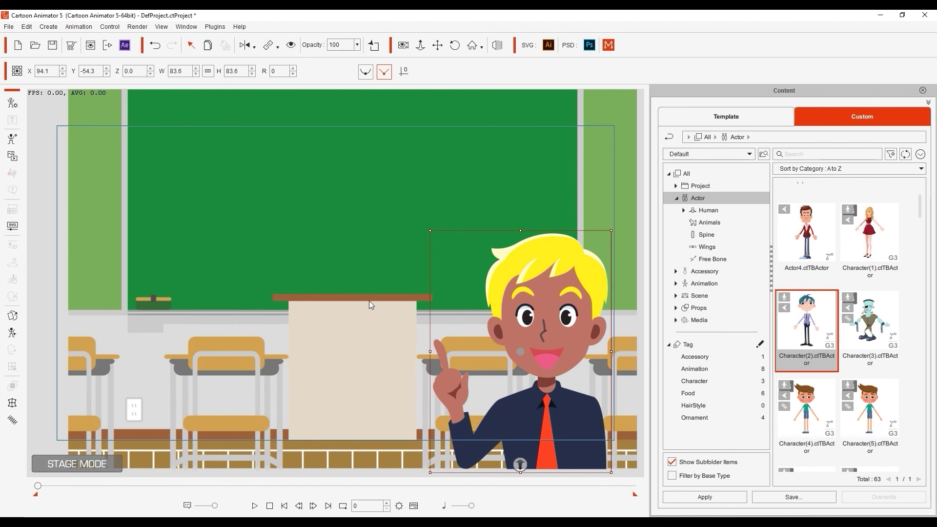
Duplicate the businessman, move the copy to the left and flip it horizontally.
left_click(207, 45)
left_click_drag(549, 358, 210, 358)
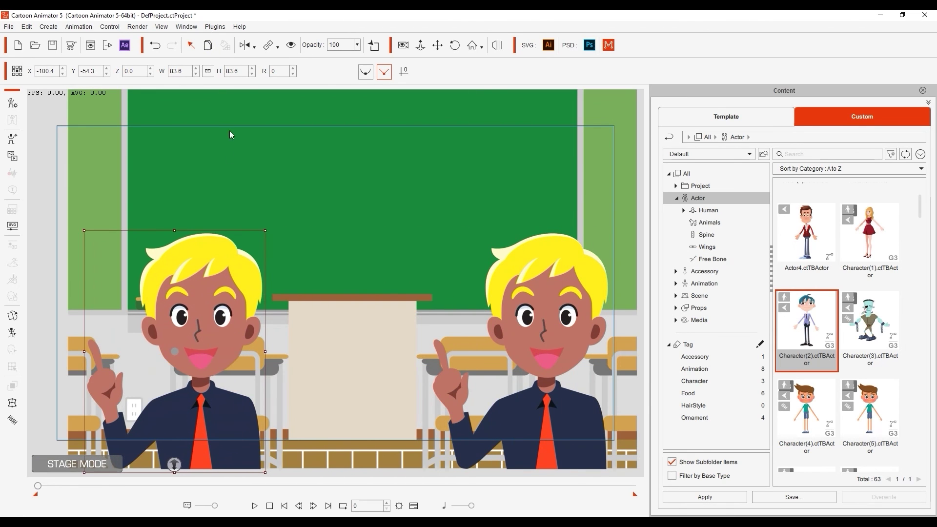
left_click(243, 45)
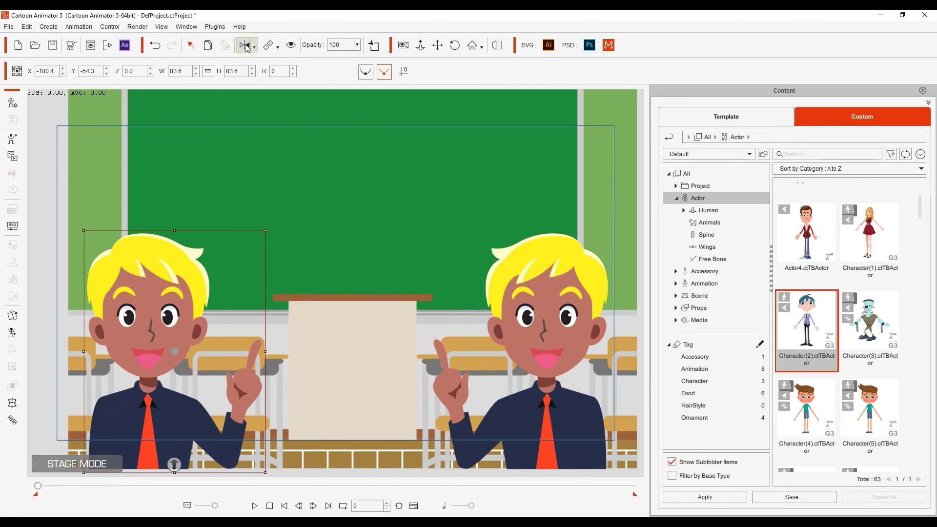
Reset the copy's Clothing and Character groups to their original colours.
left_click(12, 226)
left_click_drag(136, 101, 567, 96)
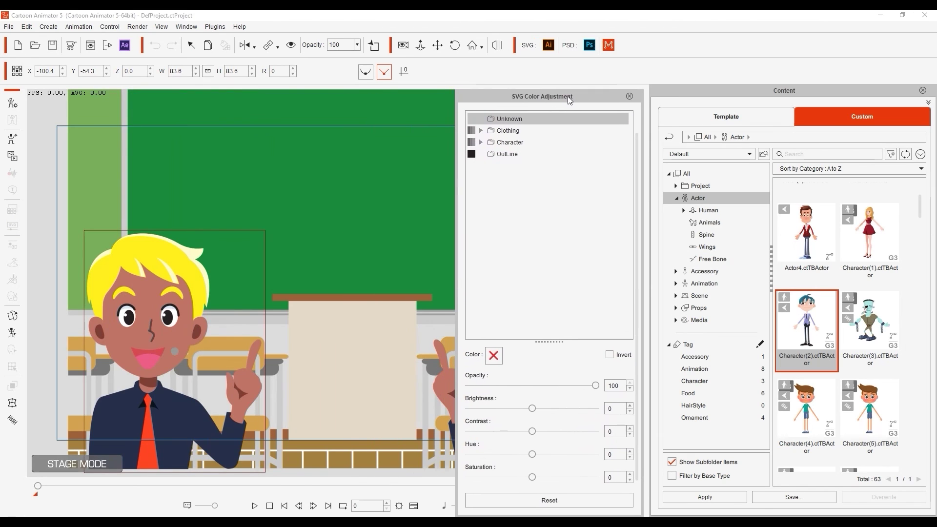
left_click(508, 154)
left_click(510, 140)
left_click(510, 131, "ctrl")
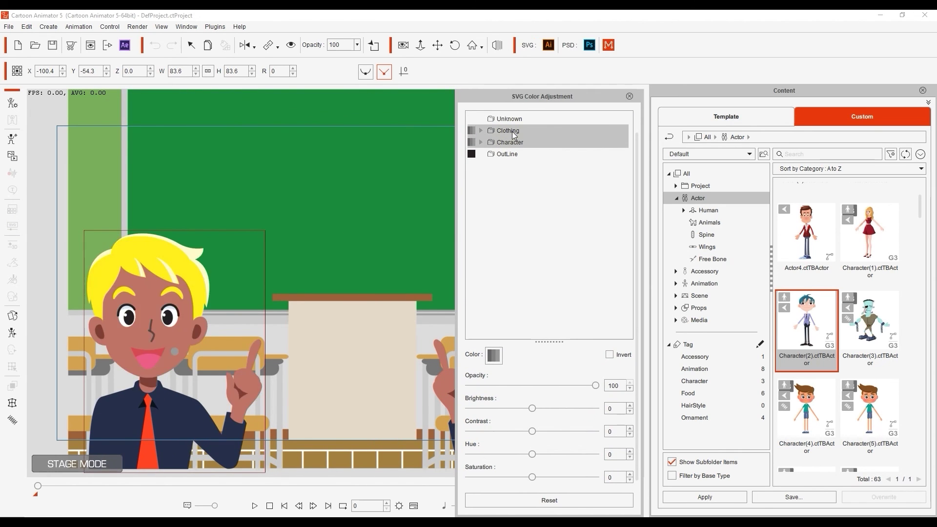
left_click(564, 504)
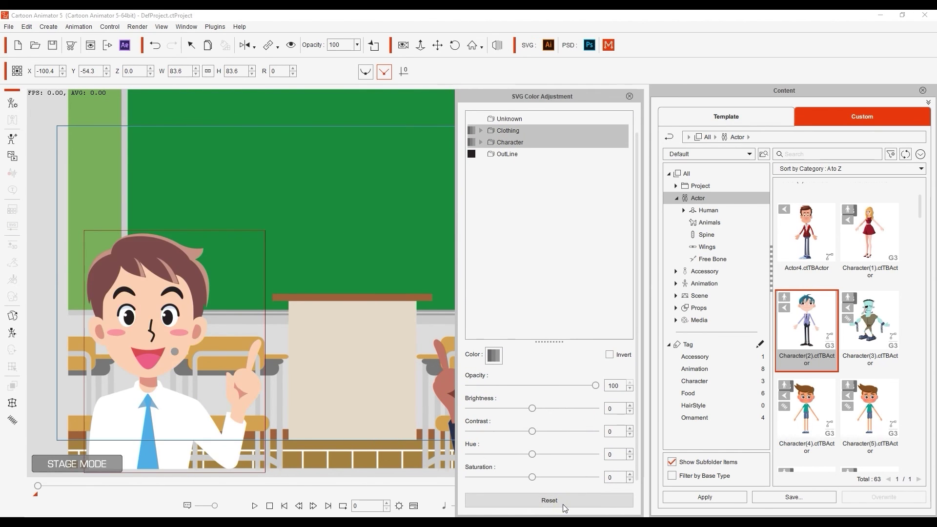
Set the copy's nose to brightness 29 and opacity 78, then close the panel.
left_click(482, 143)
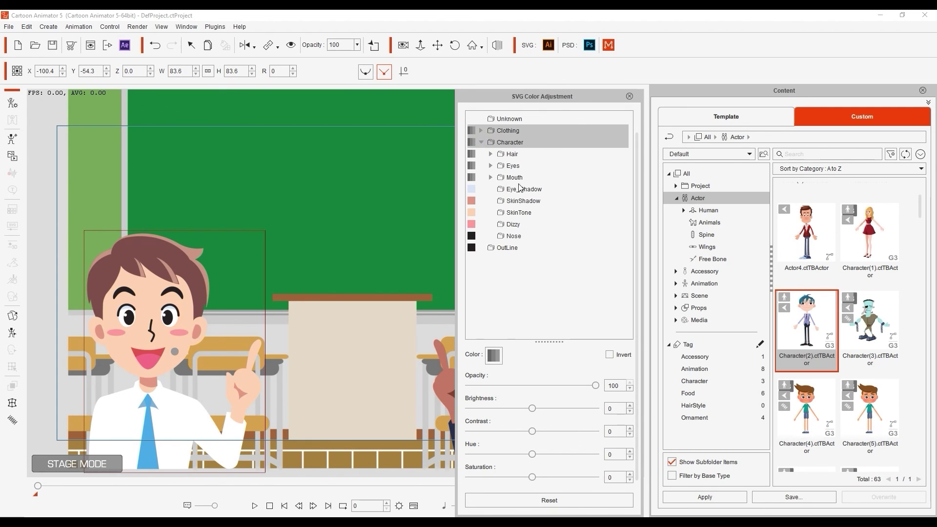
left_click(517, 239)
left_click(569, 386)
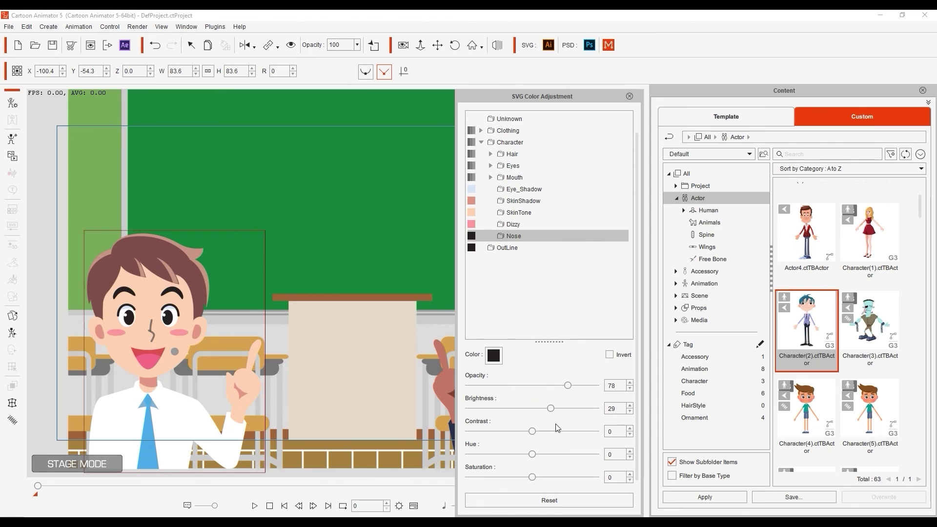
left_click(630, 96)
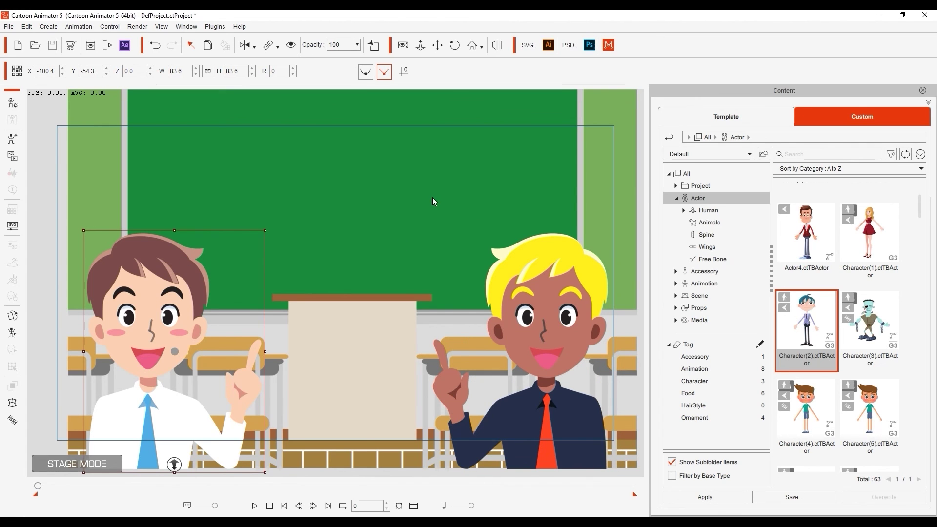